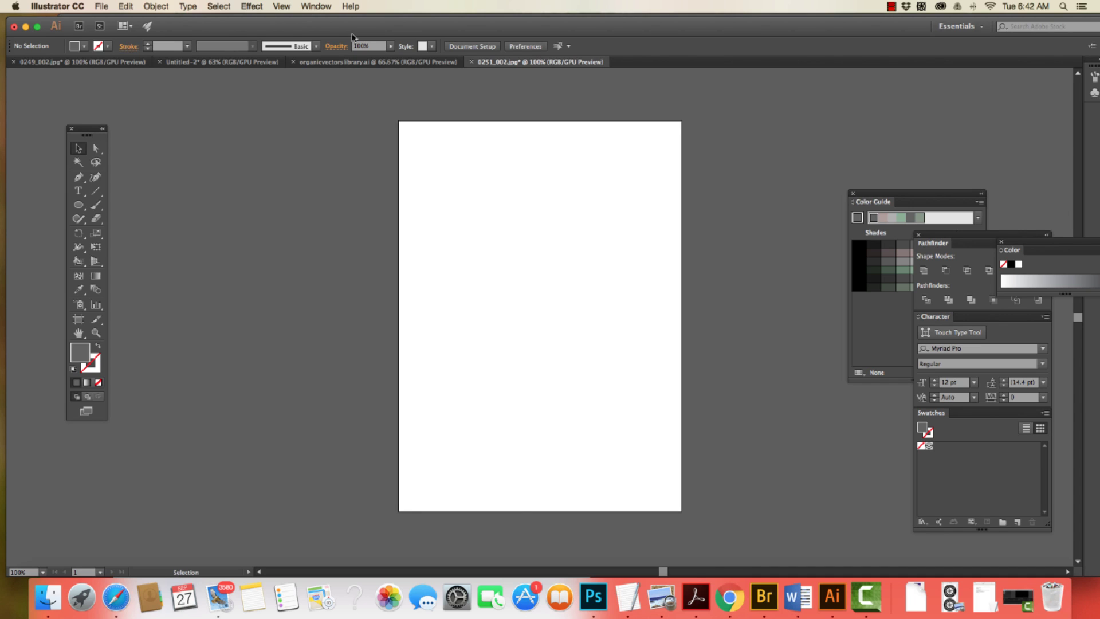
# Create a new 9 × 18 in document, Untitled-3.
pyautogui.click(104, 6)
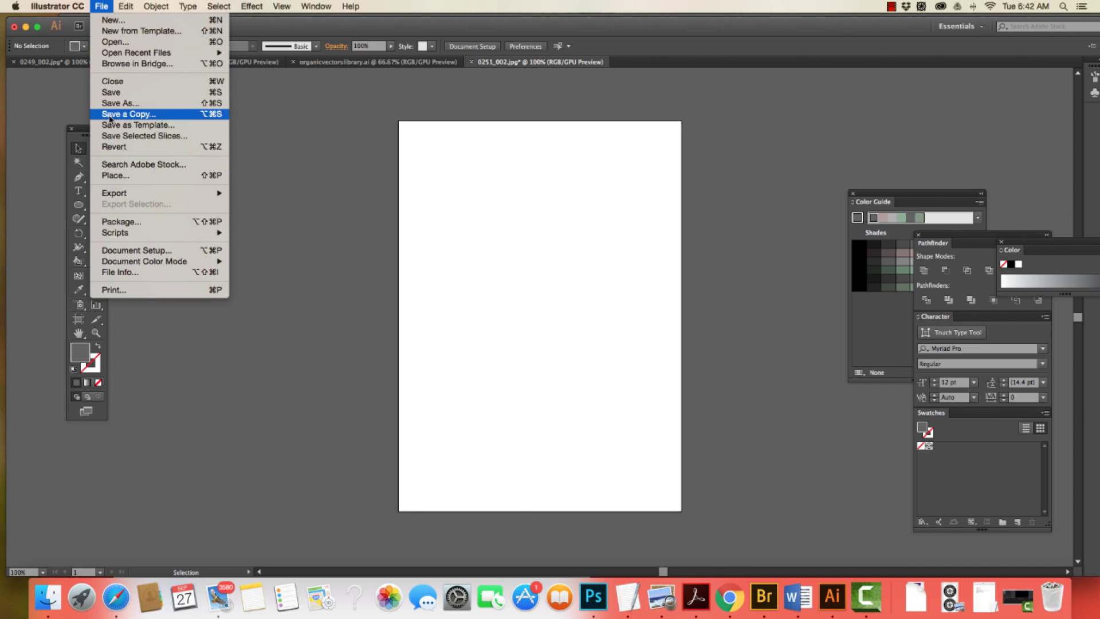
pyautogui.click(114, 175)
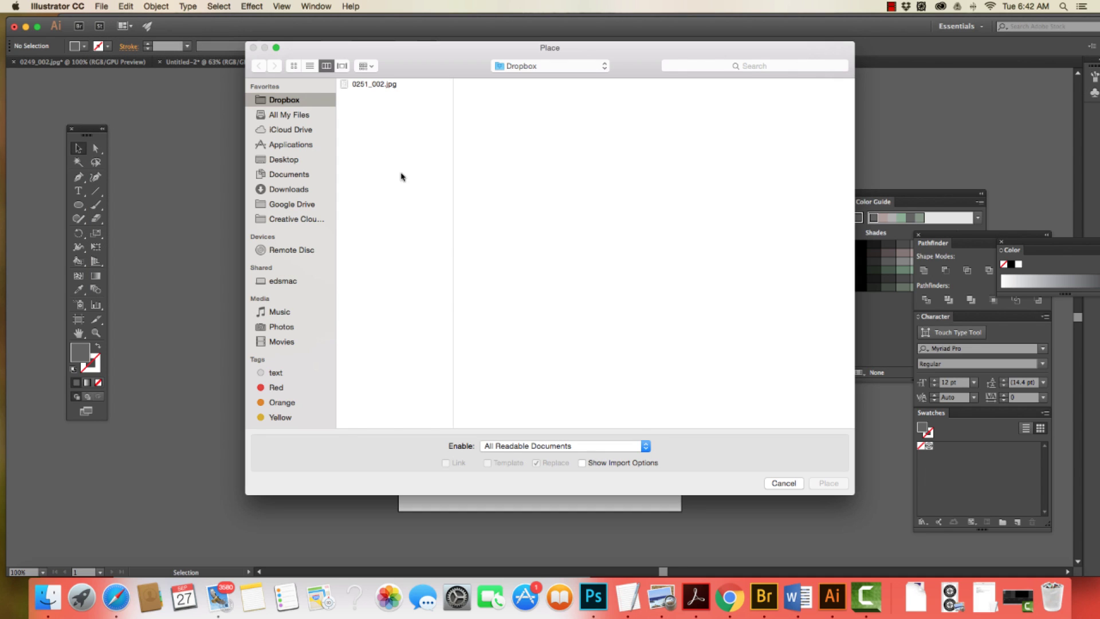
pyautogui.click(784, 483)
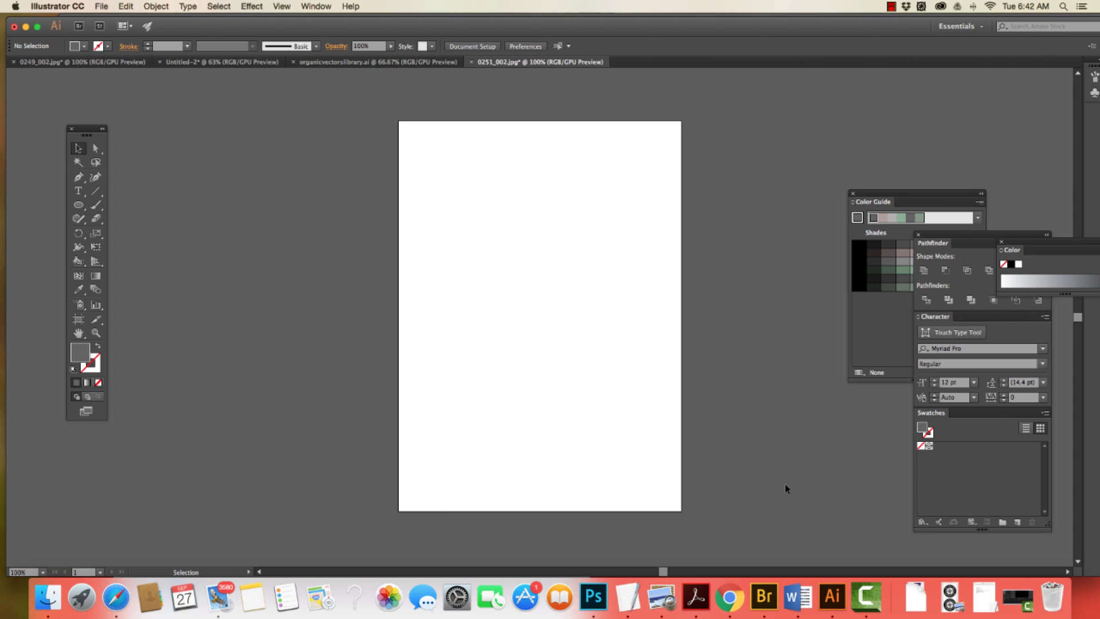
pyautogui.click(101, 7)
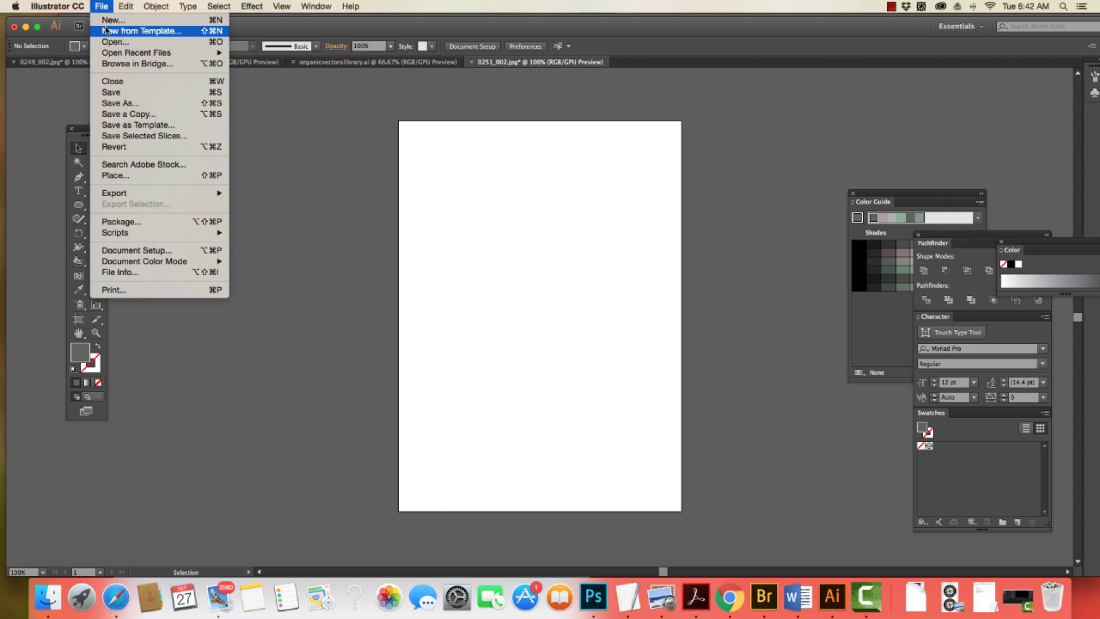
pyautogui.click(107, 20)
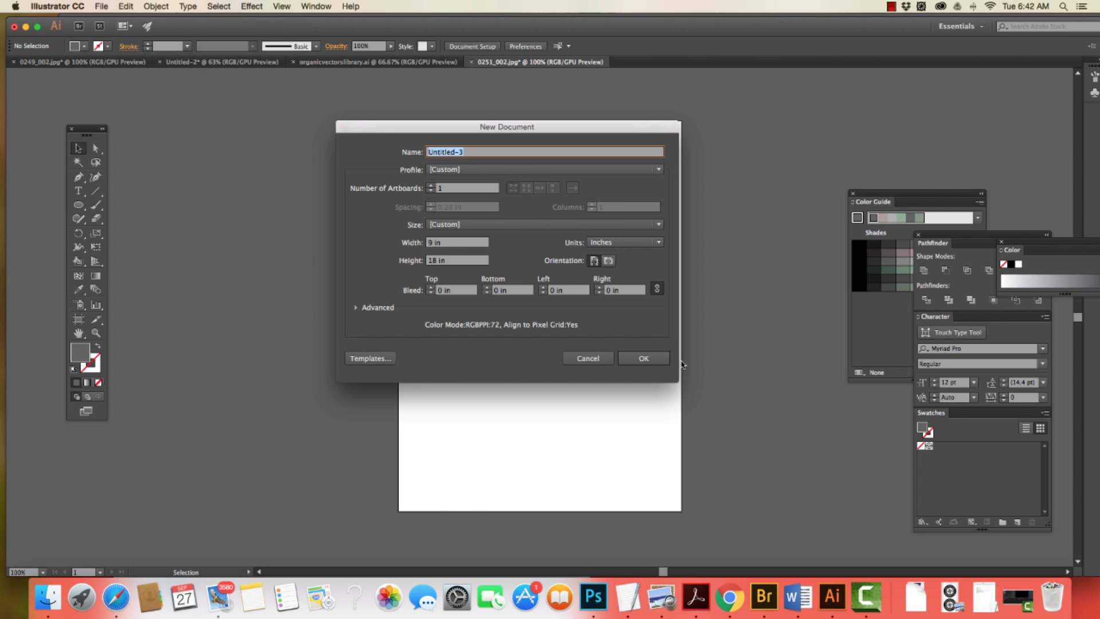
pyautogui.click(651, 363)
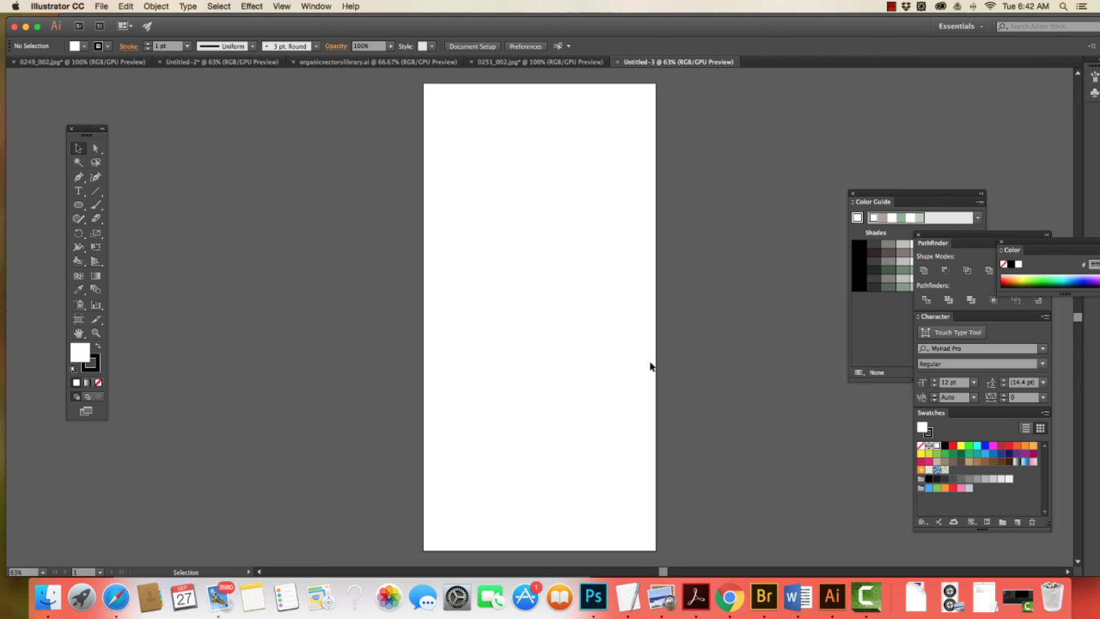
# Place the sketch image 0251_002.jpg onto the artboard.
pyautogui.click(101, 7)
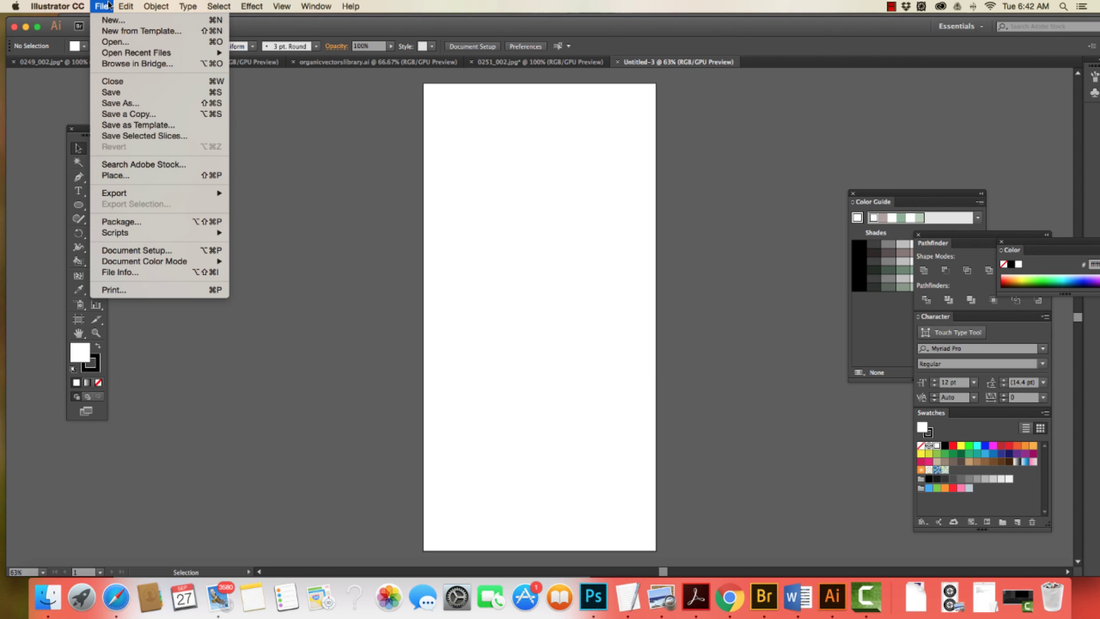
pyautogui.click(120, 177)
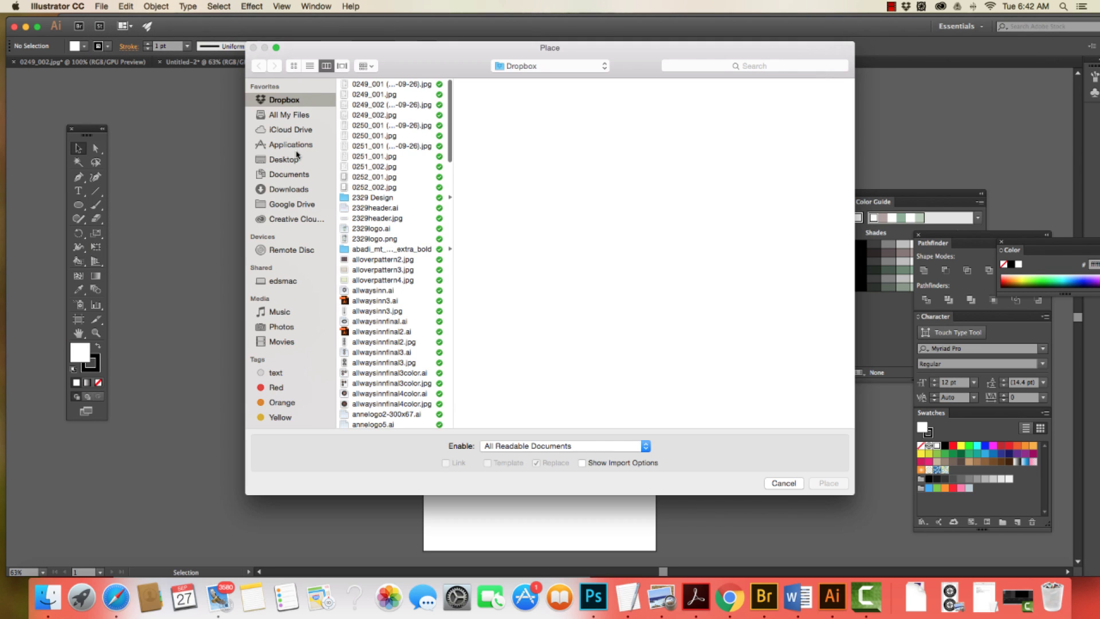
pyautogui.click(370, 167)
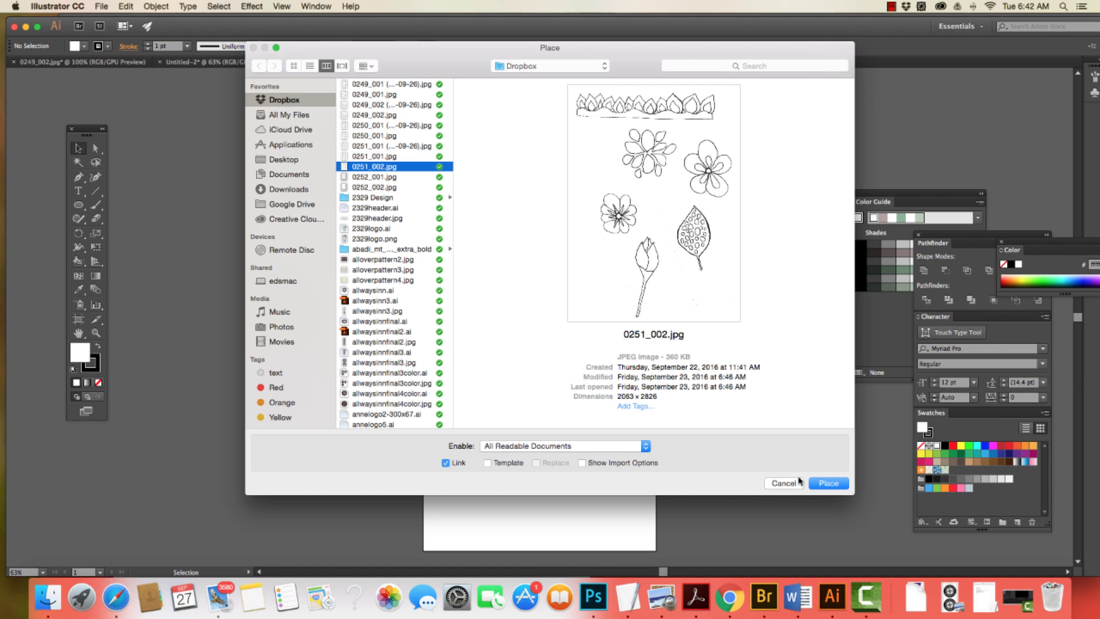
pyautogui.click(830, 484)
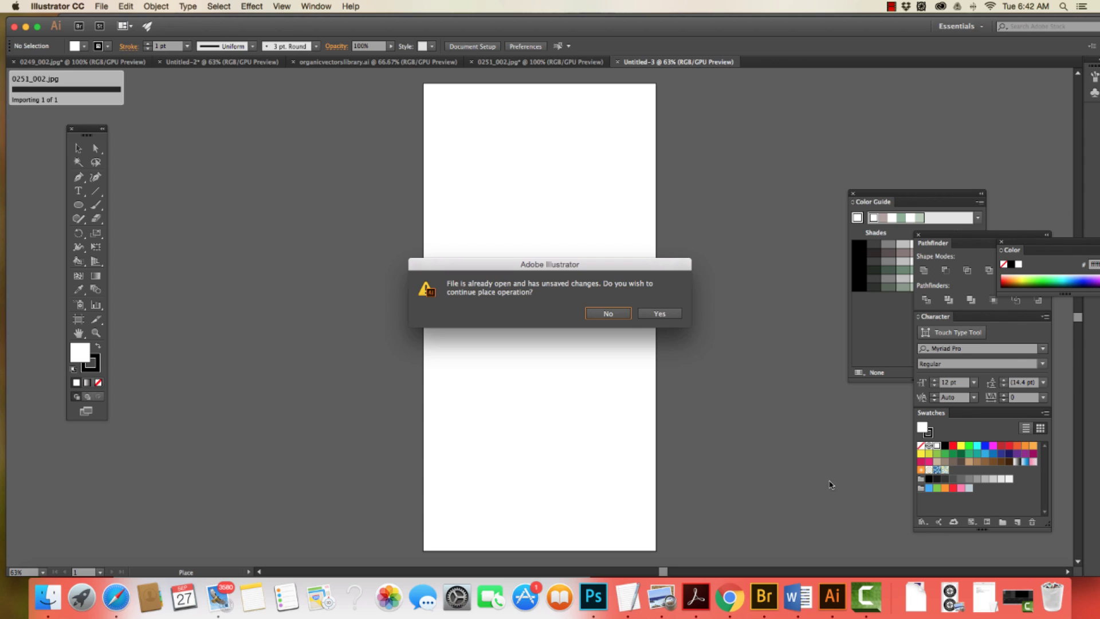
pyautogui.click(659, 314)
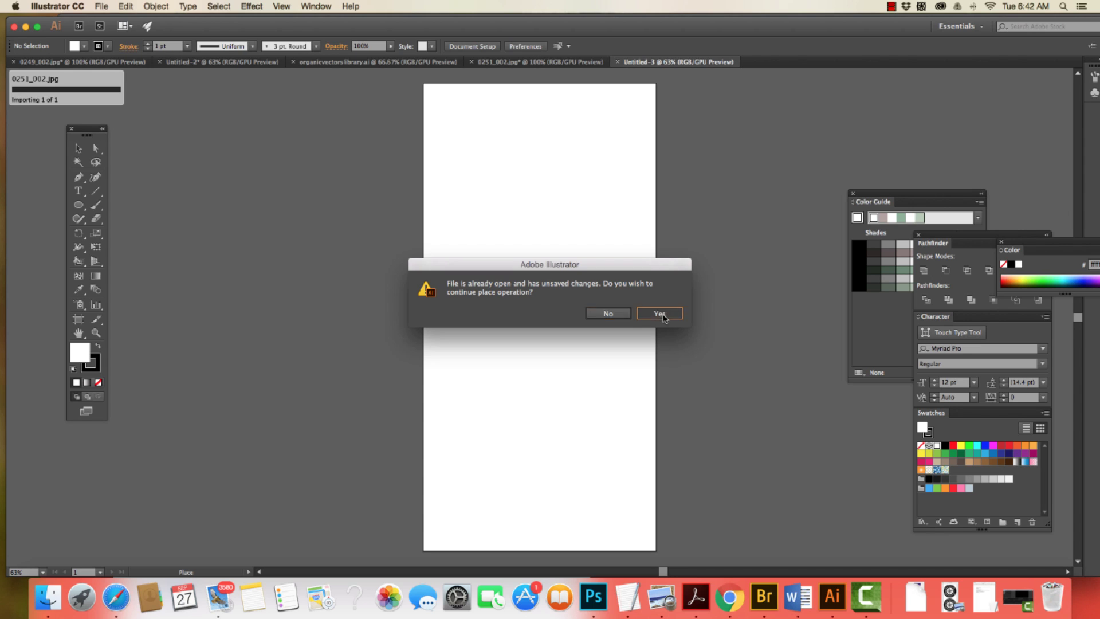
pyautogui.click(504, 239)
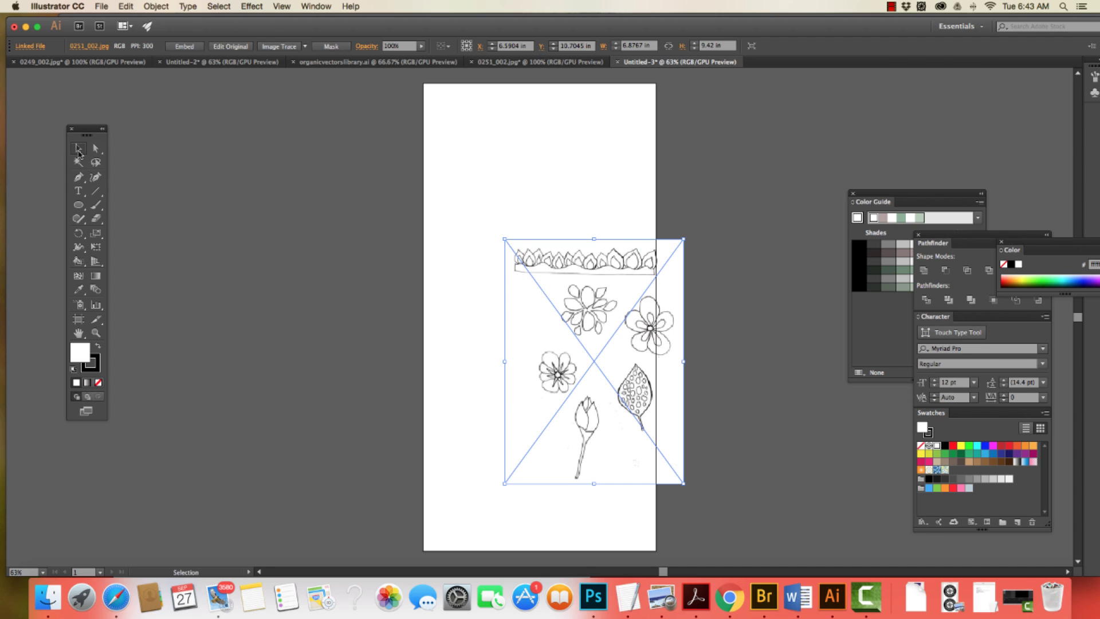
# Move the sketch onto the artboard and trim the artboard to its edges, about 6.97 × 9.42 in.
pyautogui.moveTo(595, 310)
pyautogui.mouseDown()
pyautogui.moveTo(532, 273)
pyautogui.moveTo(545, 273)
pyautogui.mouseUp()
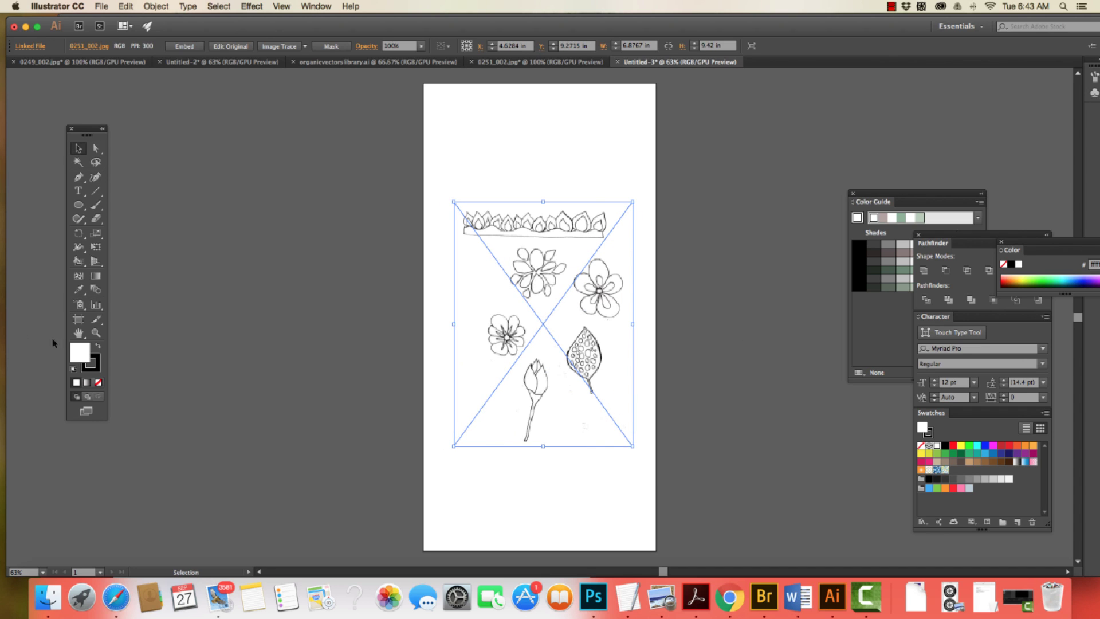
pyautogui.click(79, 319)
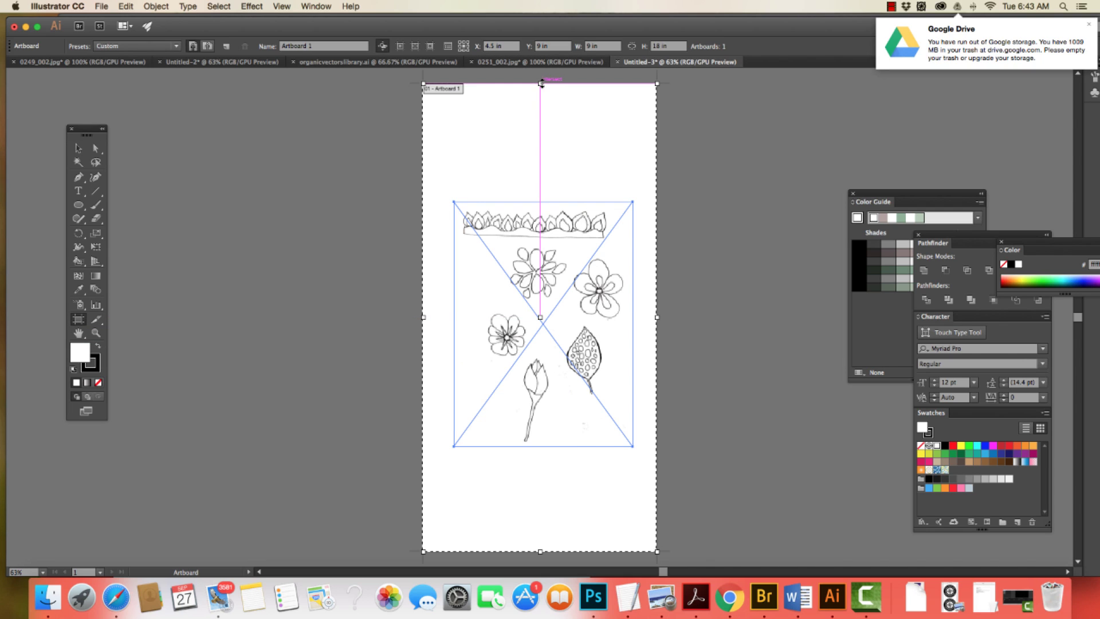
pyautogui.moveTo(540, 83); pyautogui.dragTo(541, 202)
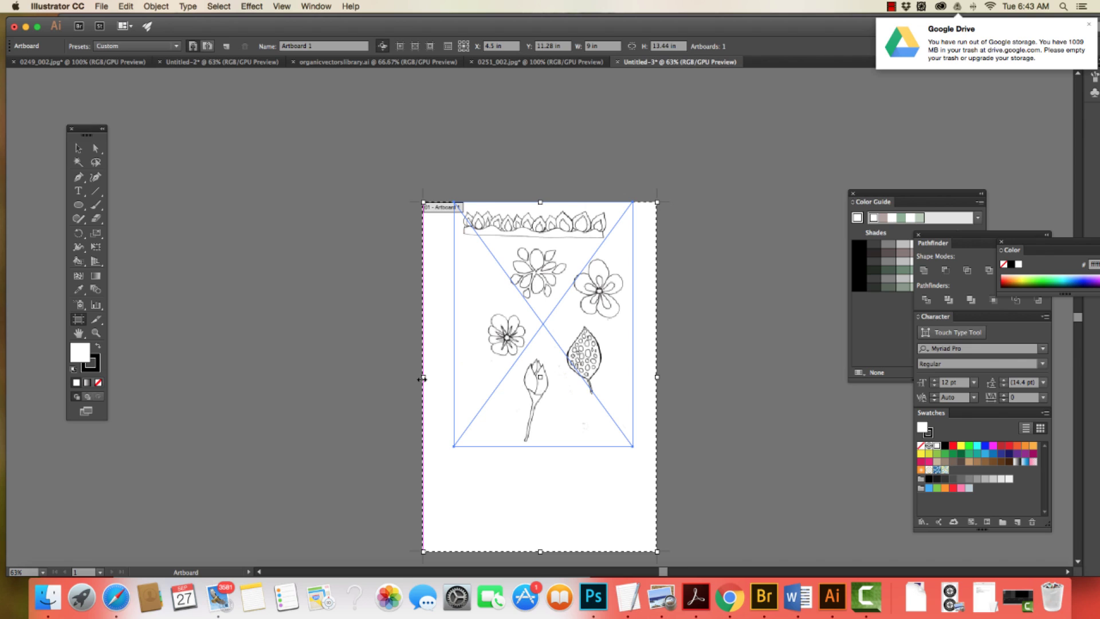
pyautogui.moveTo(423, 376); pyautogui.dragTo(454, 378)
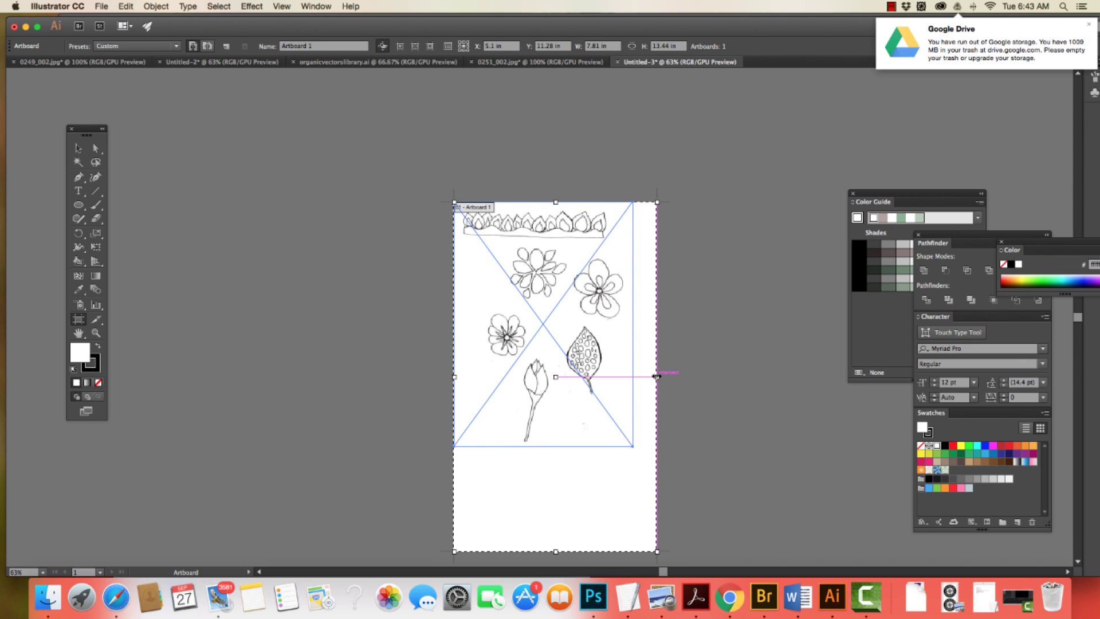
pyautogui.moveTo(656, 377); pyautogui.dragTo(635, 377)
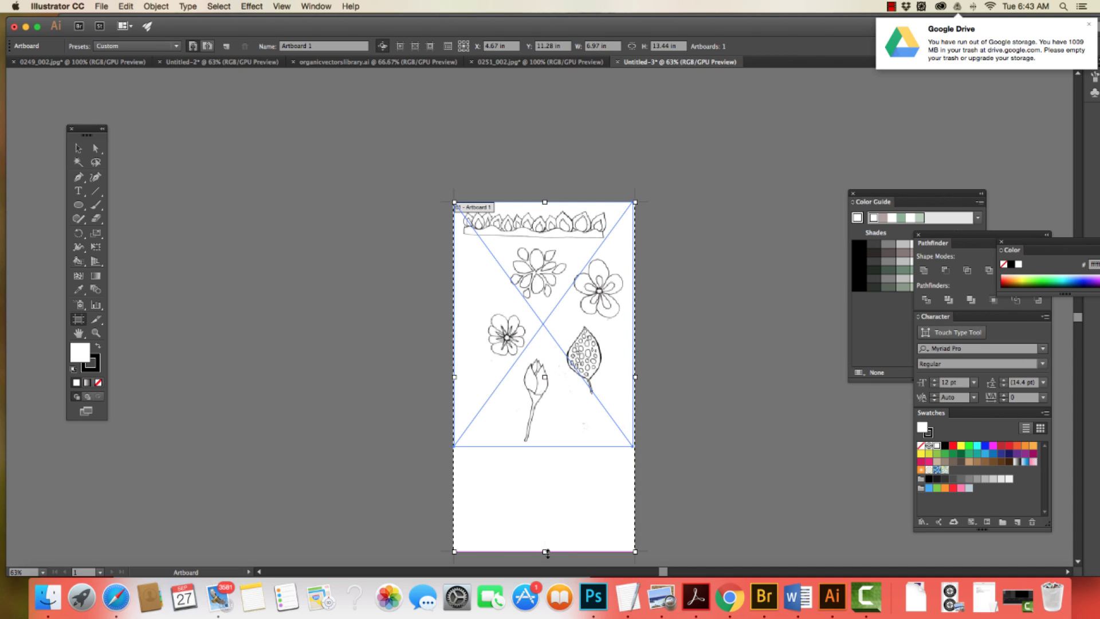
pyautogui.moveTo(547, 553); pyautogui.dragTo(548, 447)
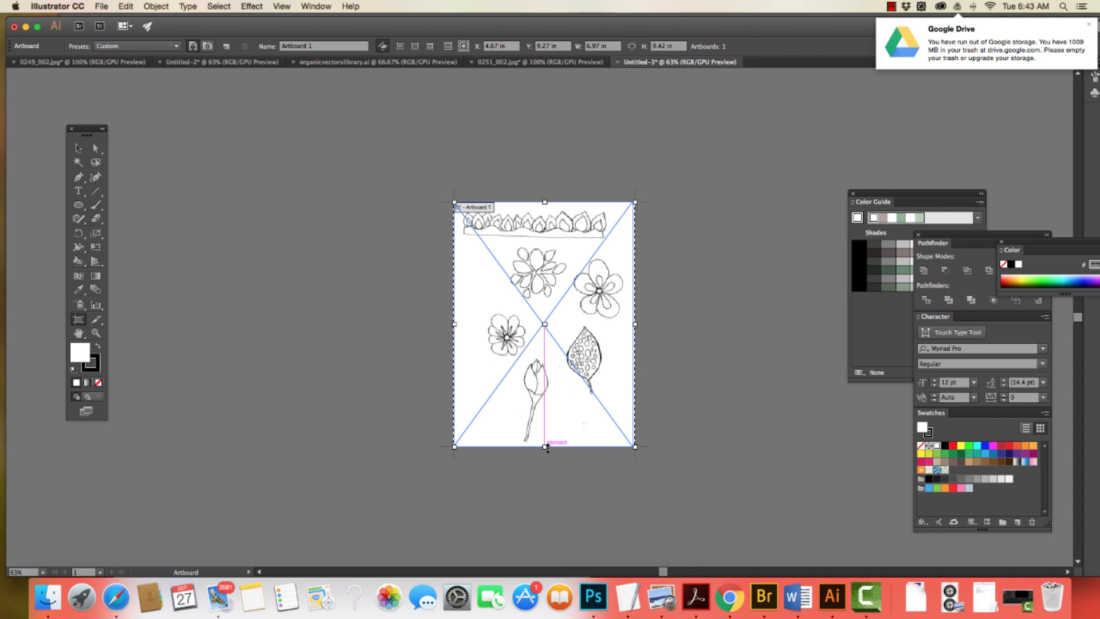
pyautogui.press('v')
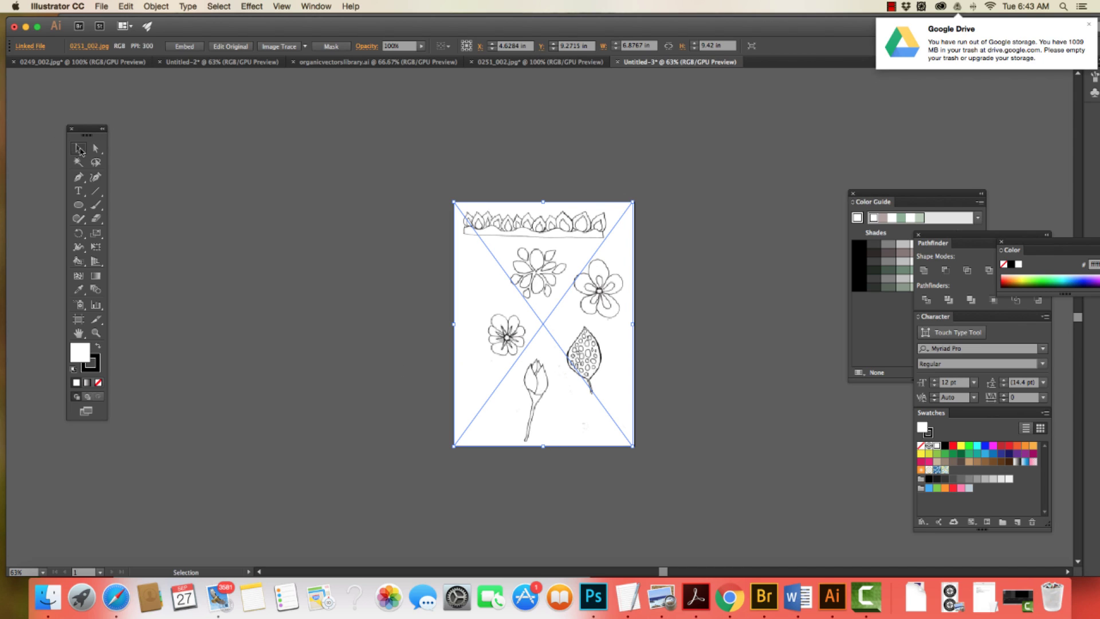
# Image Trace the placed sketch with the Black and White Logo preset.
pyautogui.click(288, 306)
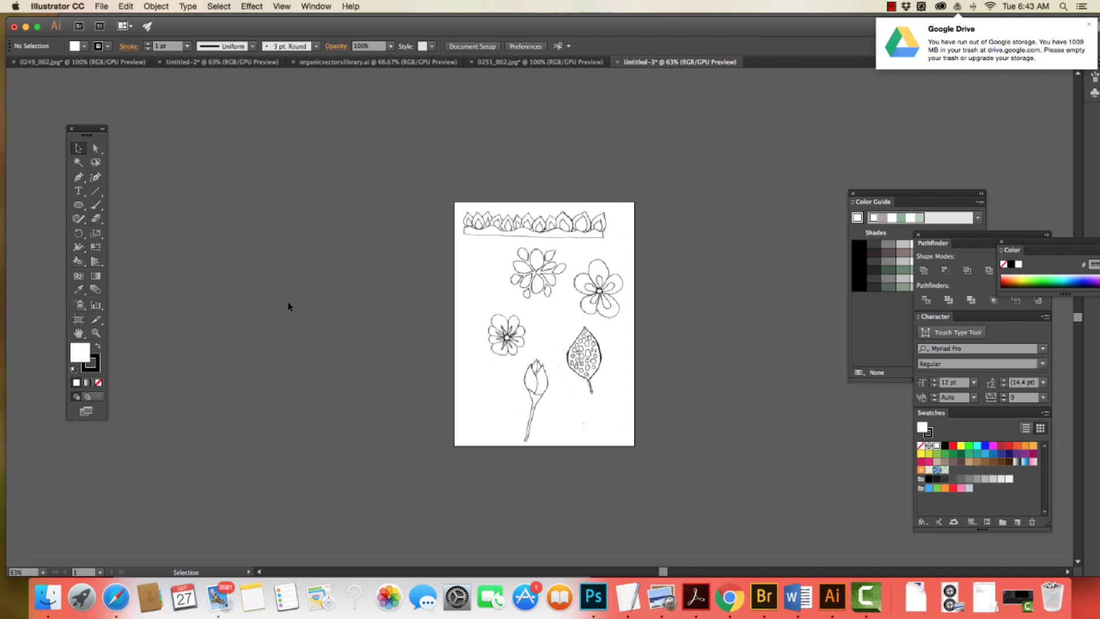
pyautogui.press('super+equal')
pyautogui.press('super+equal')
pyautogui.press('super+equal')
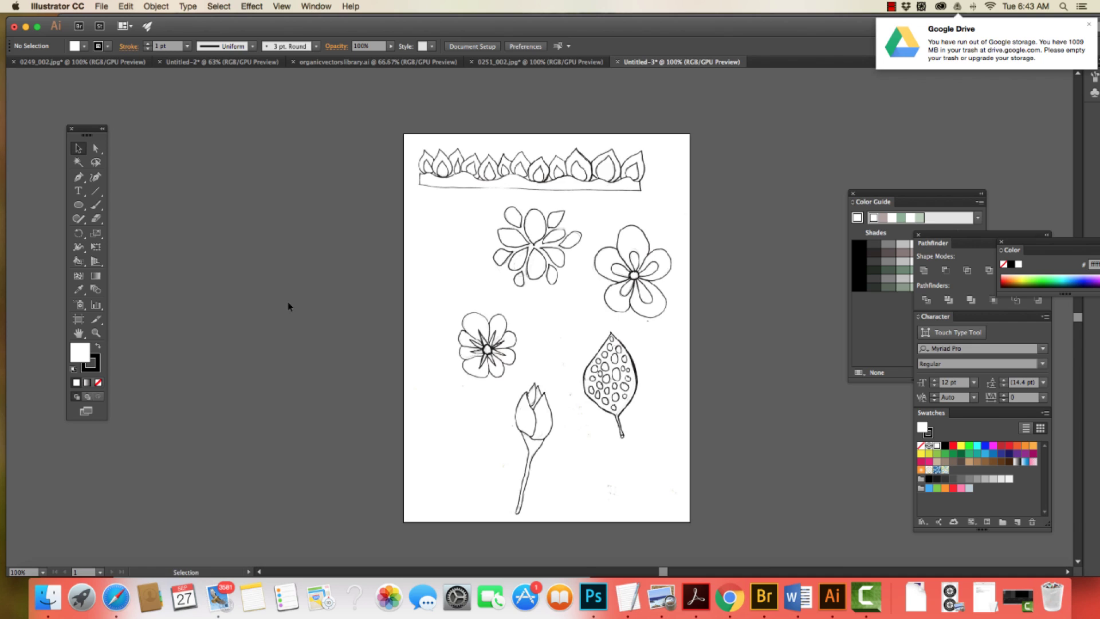
pyautogui.press('super+minus')
pyautogui.press('super+minus')
pyautogui.press('-')
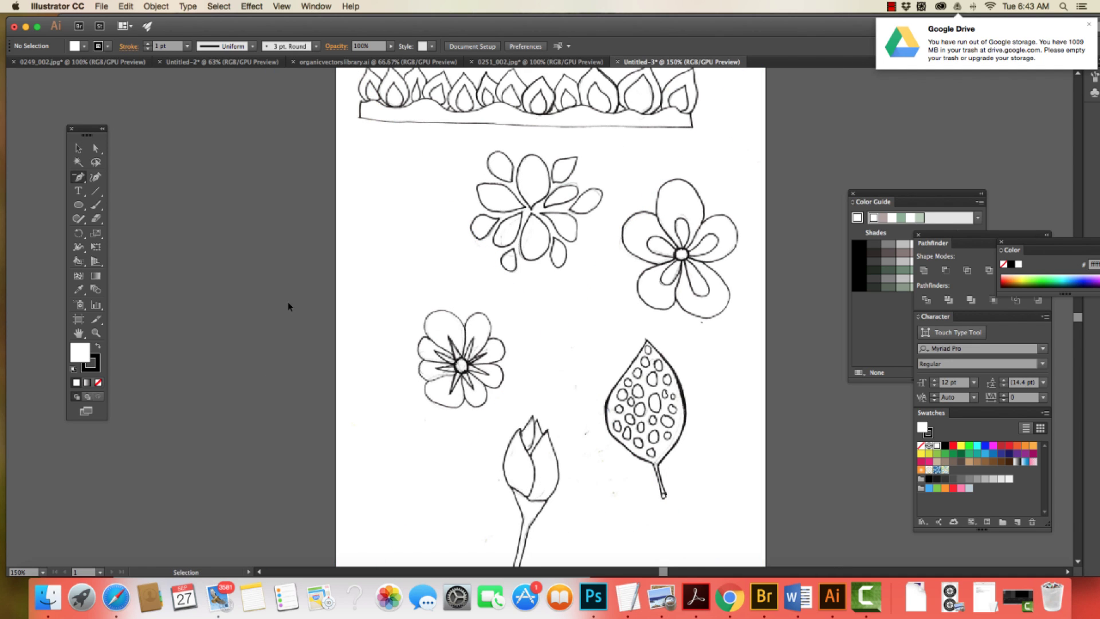
pyautogui.click(78, 148)
pyautogui.click(518, 314)
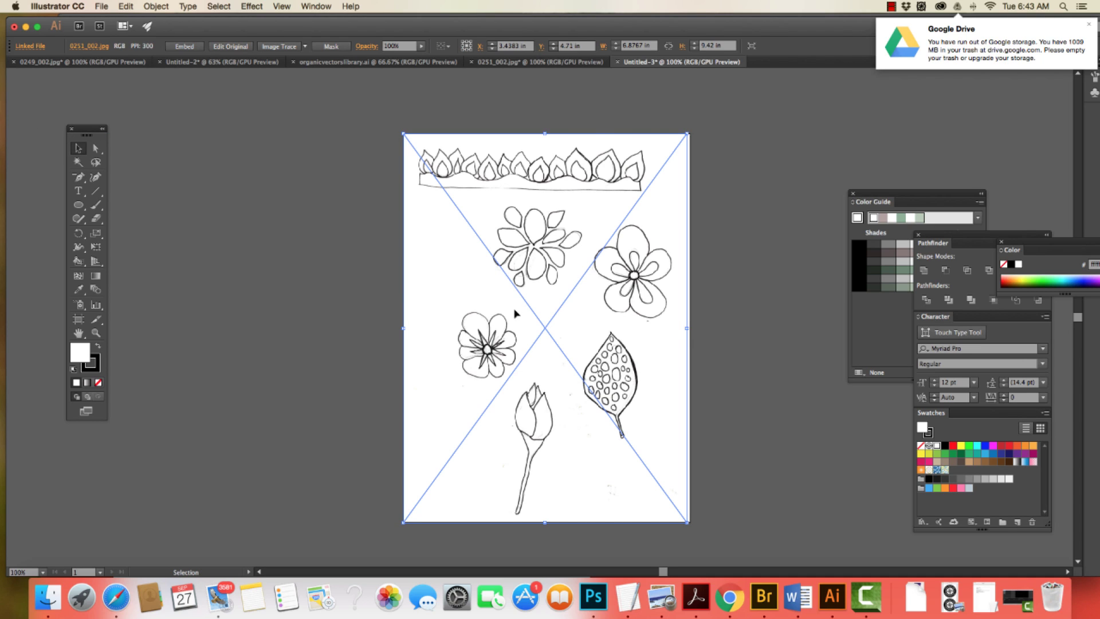
pyautogui.click(304, 46)
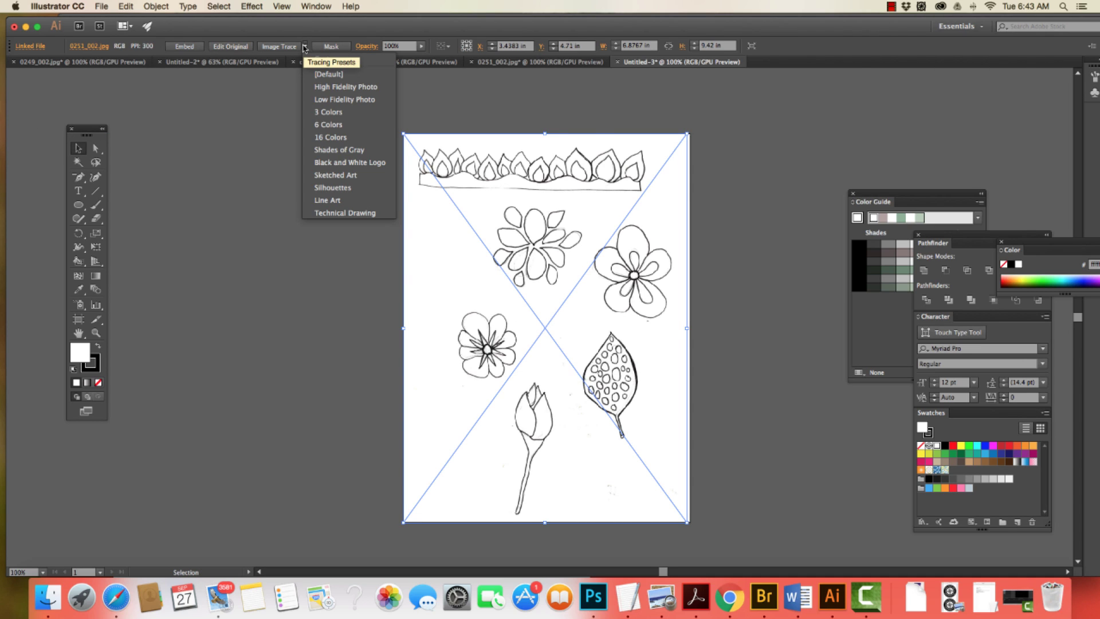
pyautogui.click(310, 163)
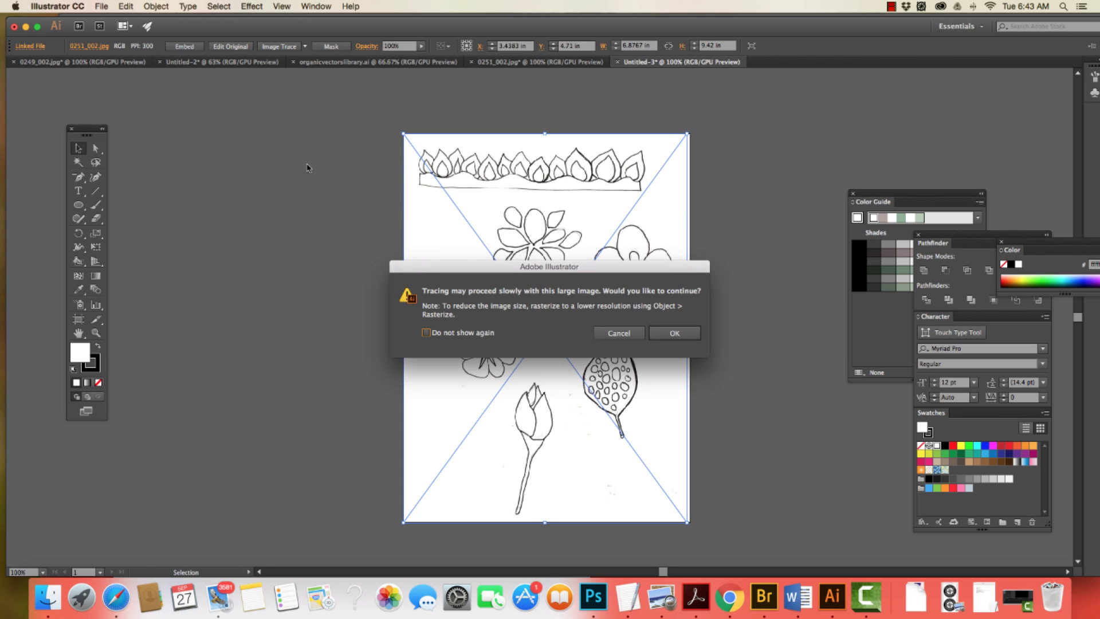
pyautogui.click(686, 337)
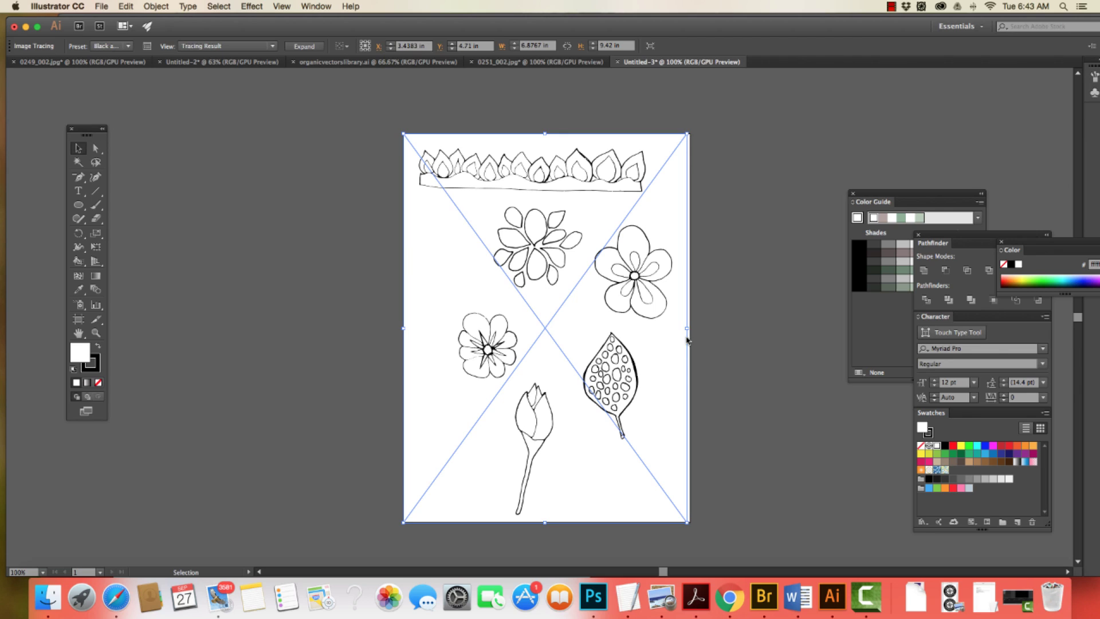
pyautogui.click(331, 304)
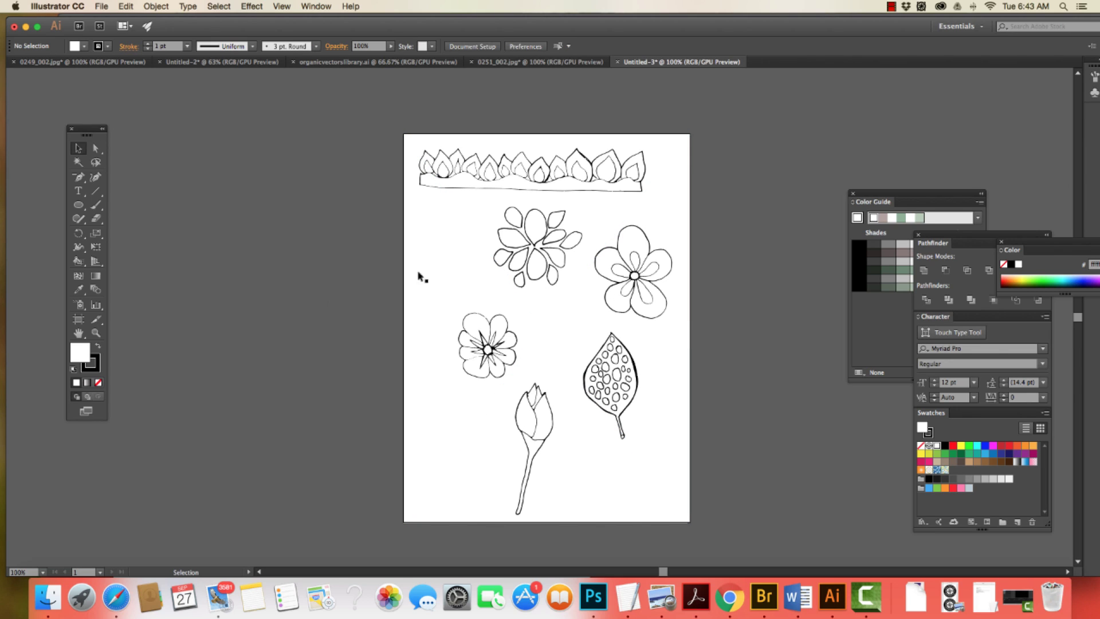
pyautogui.click(435, 271)
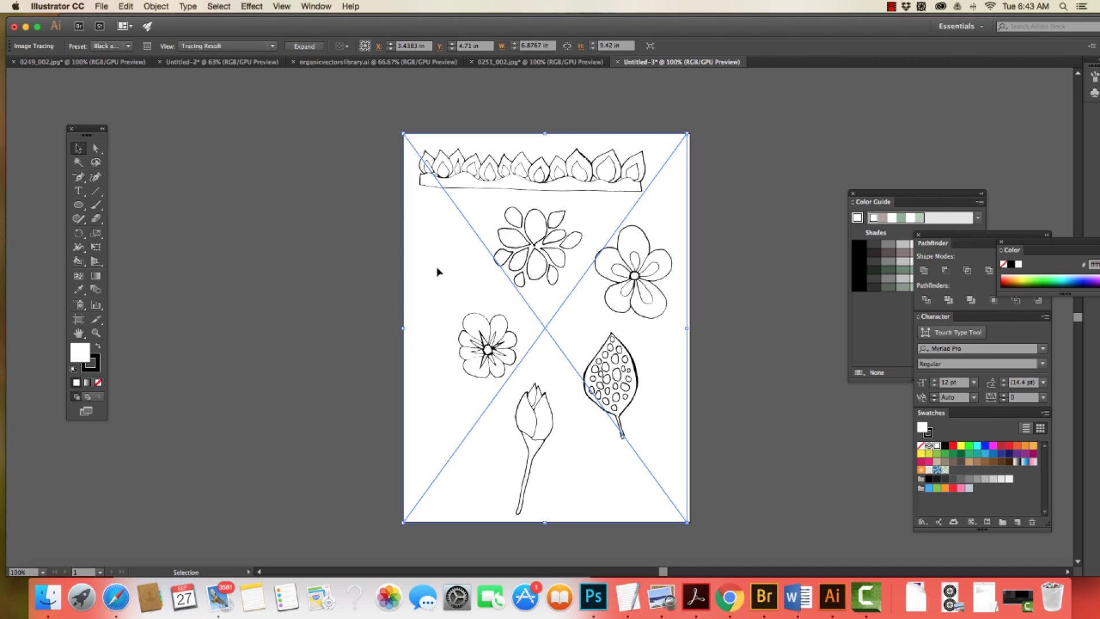
# Expand the tracing into editable vector paths.
pyautogui.click(304, 46)
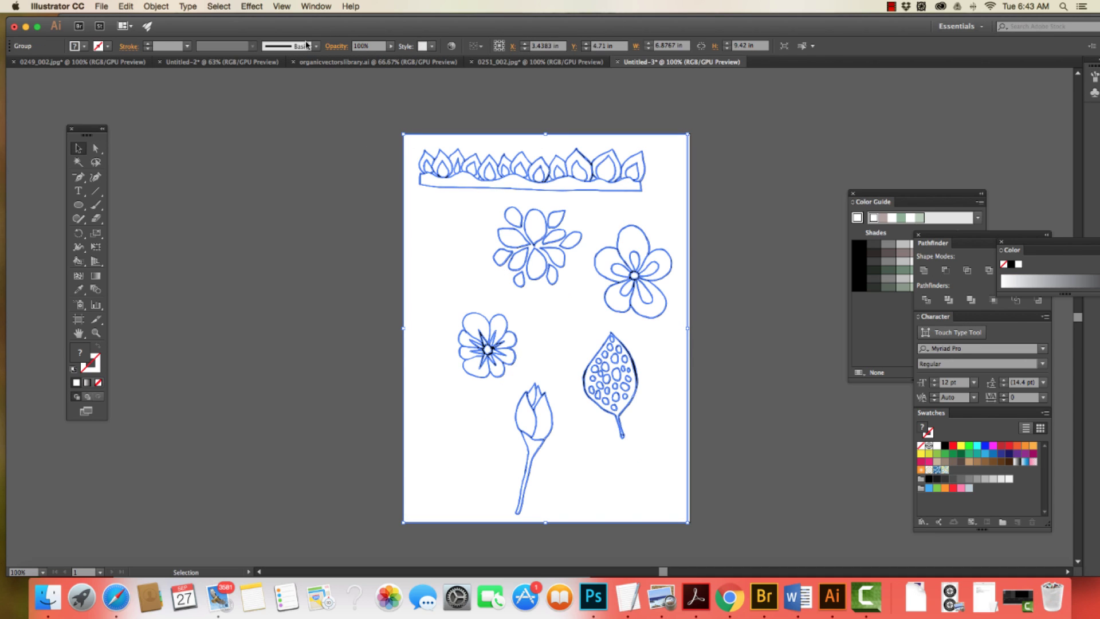
pyautogui.click(288, 150)
pyautogui.press('a')
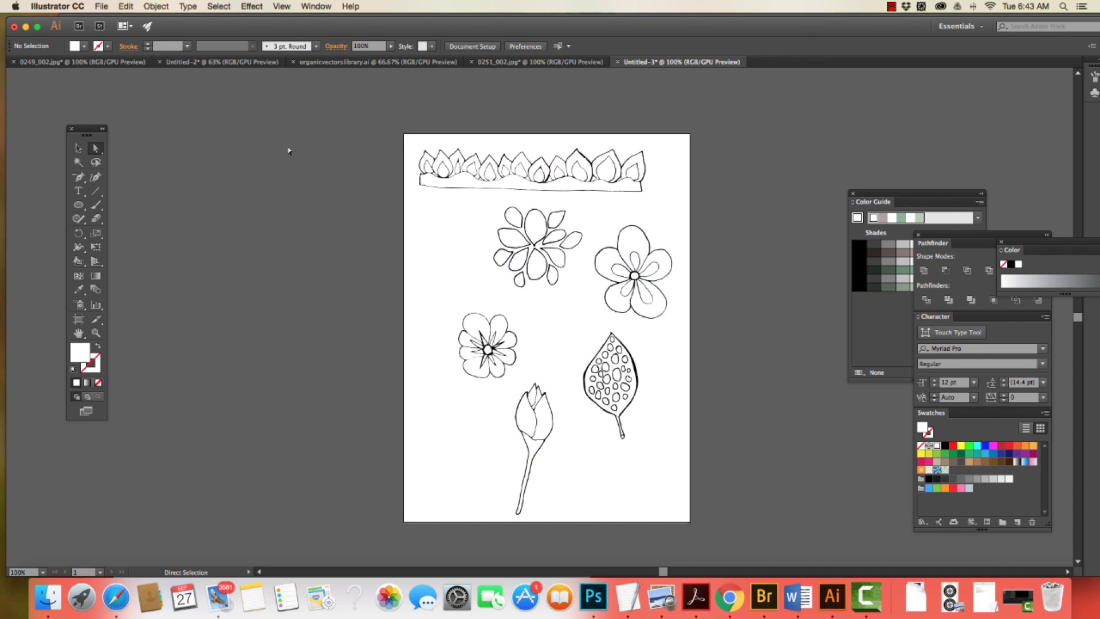
pyautogui.click(408, 261)
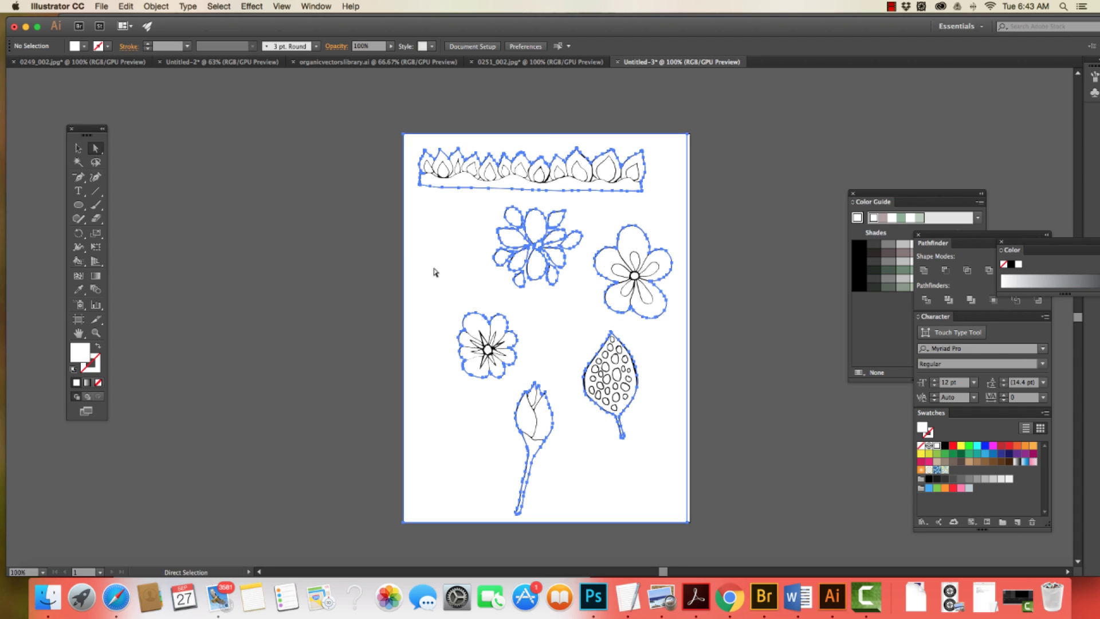
pyautogui.click(434, 272)
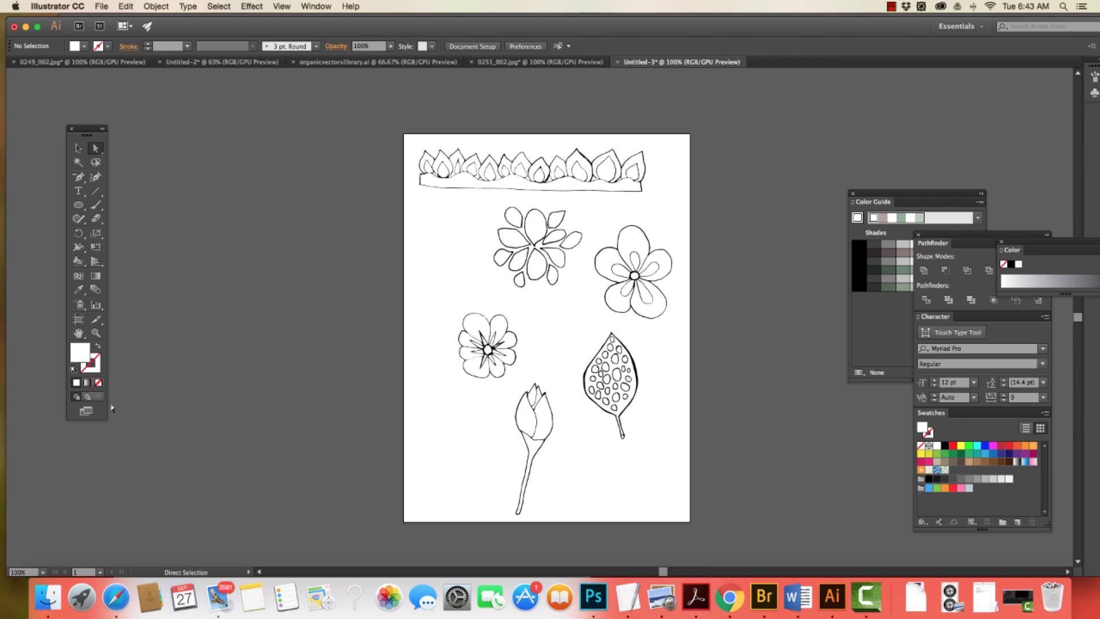
# Fill the upper-left petal of the small flower with a light pink tint.
pyautogui.click(475, 332)
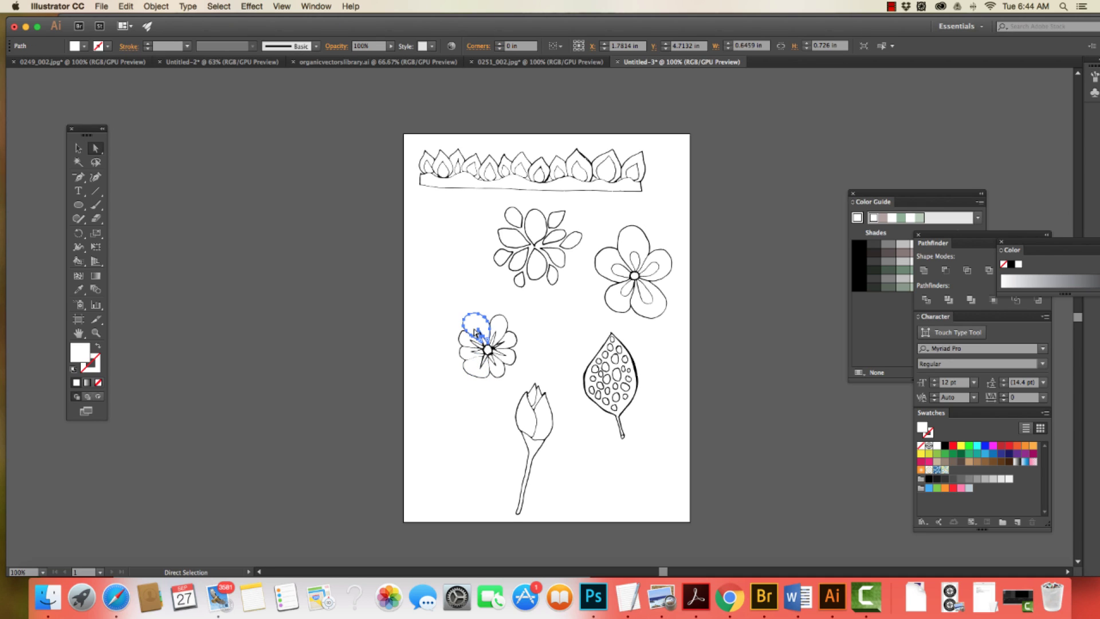
pyautogui.doubleClick(83, 352)
pyautogui.click(467, 244)
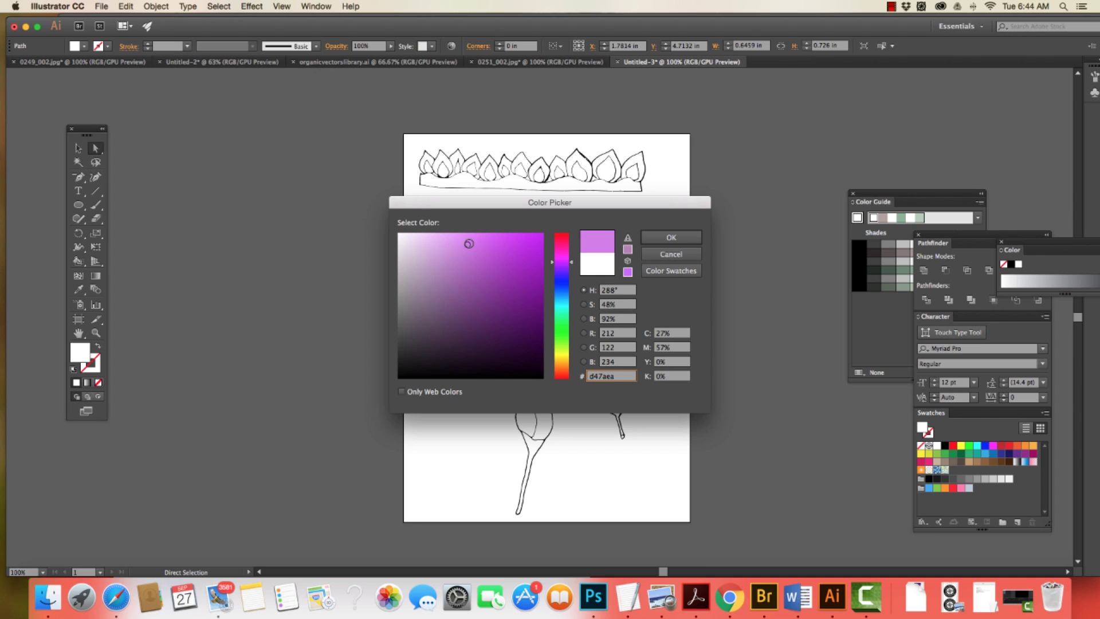
pyautogui.click(669, 237)
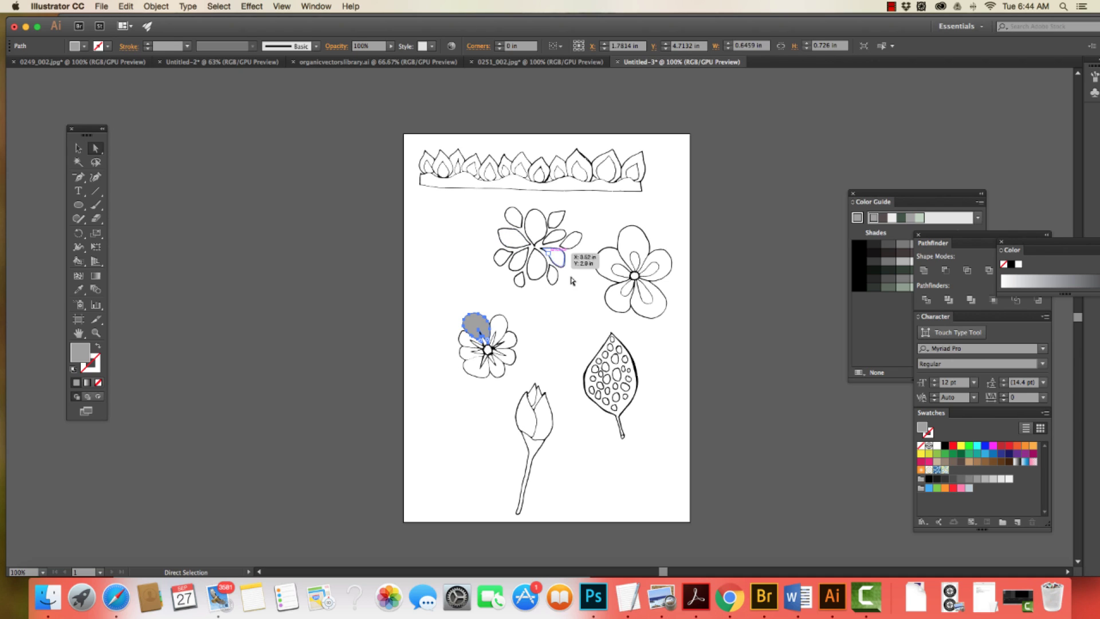
pyautogui.click(993, 445)
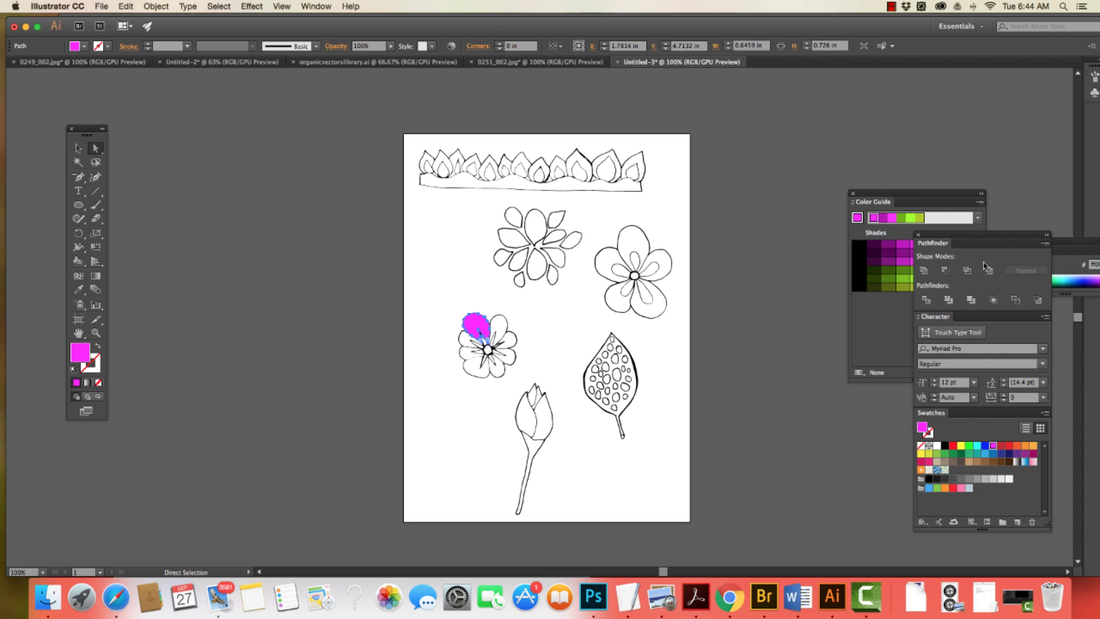
pyautogui.moveTo(919, 195); pyautogui.dragTo(821, 130)
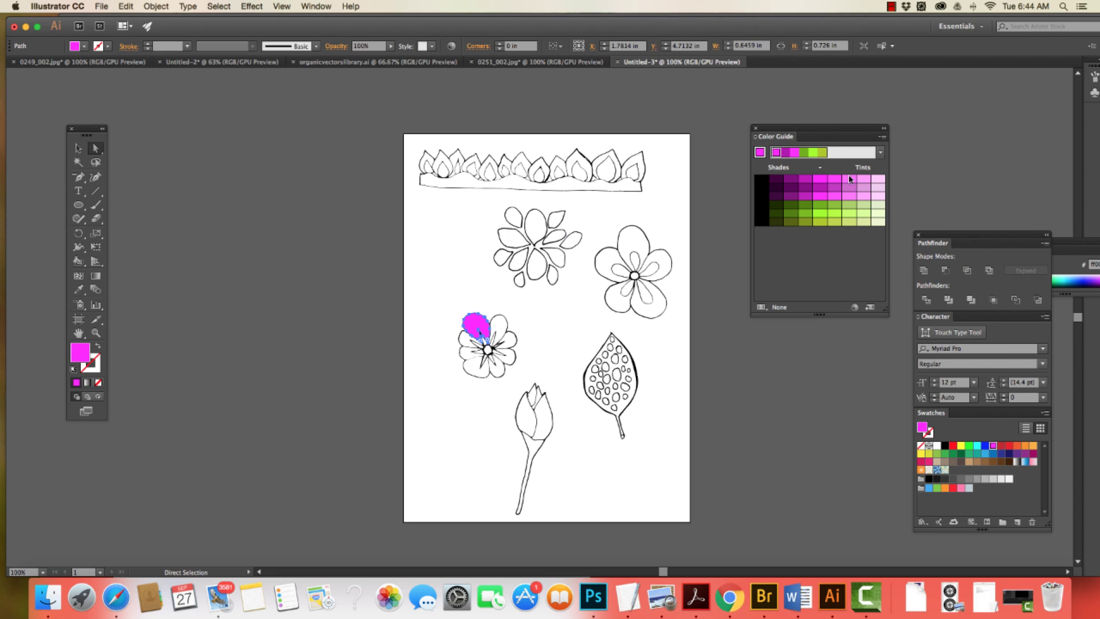
pyautogui.click(865, 180)
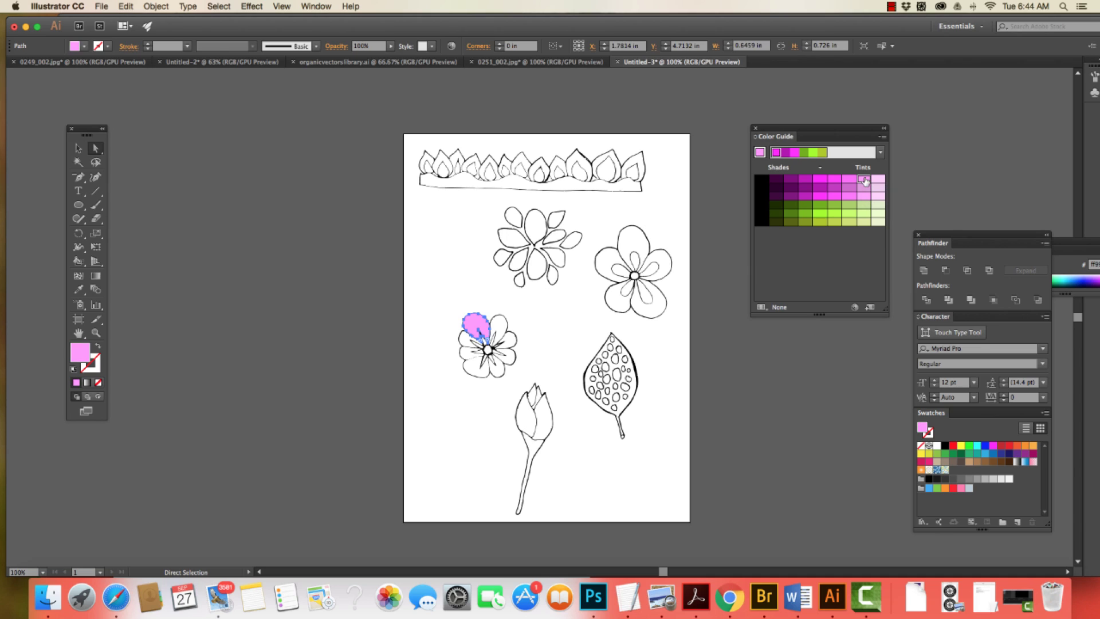
# Copy the pink fill onto the flower's remaining petals with the Eyedropper.
pyautogui.click(500, 327)
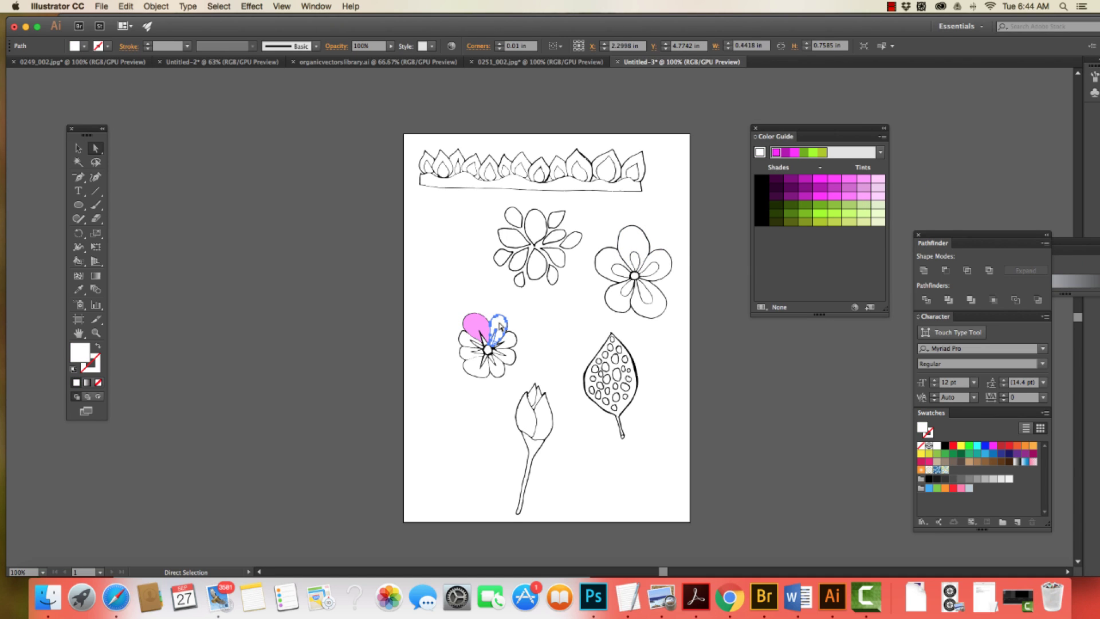
pyautogui.press('i')
pyautogui.click(476, 322)
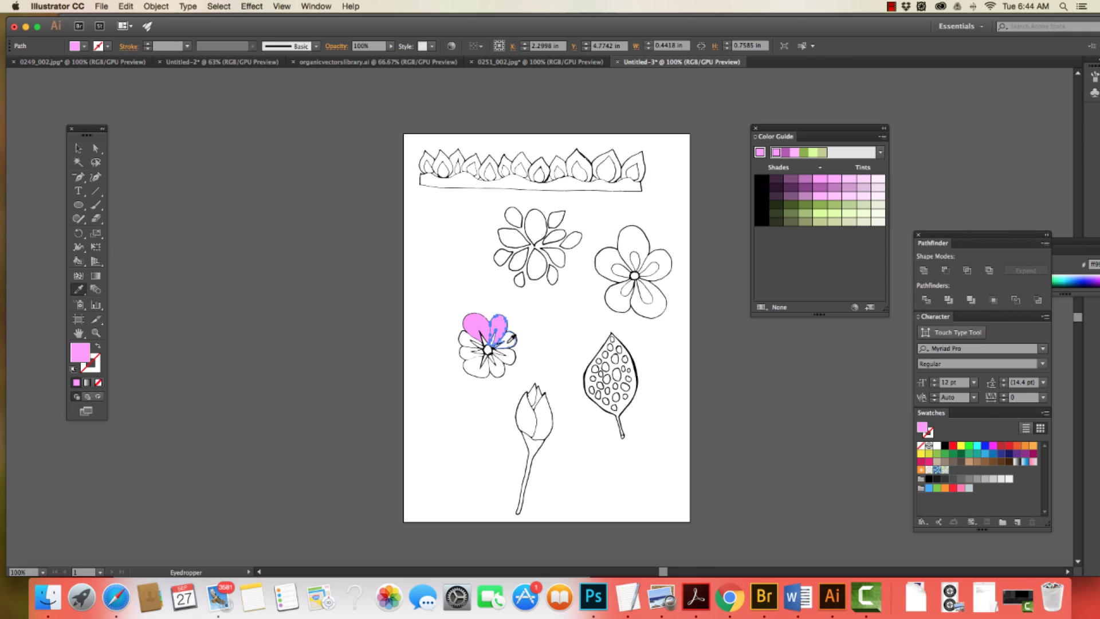
pyautogui.press('a')
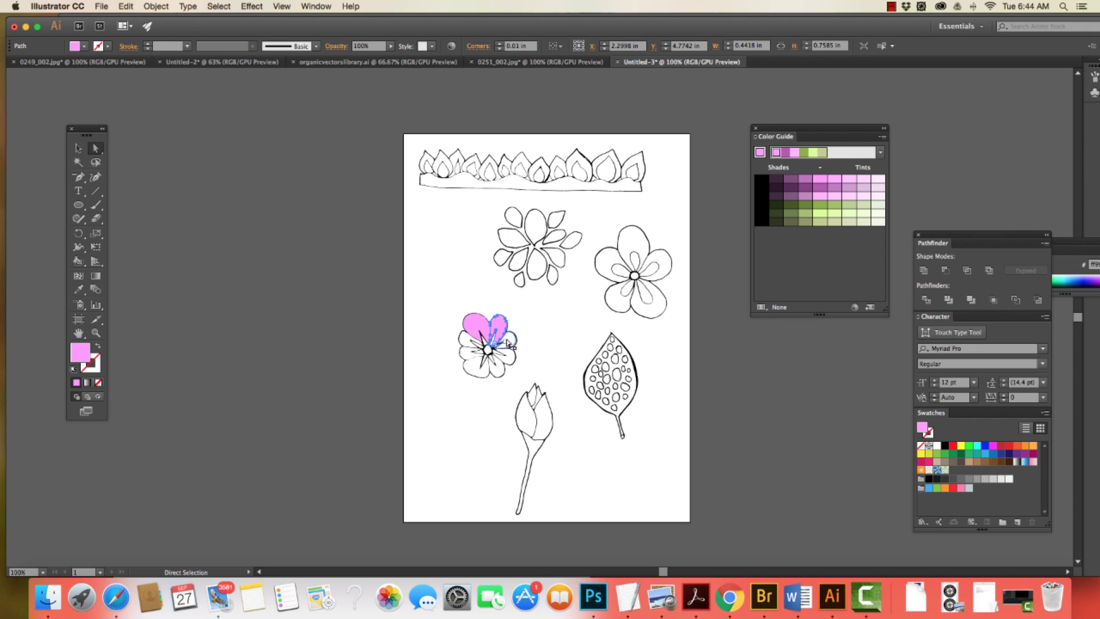
pyautogui.click(507, 342)
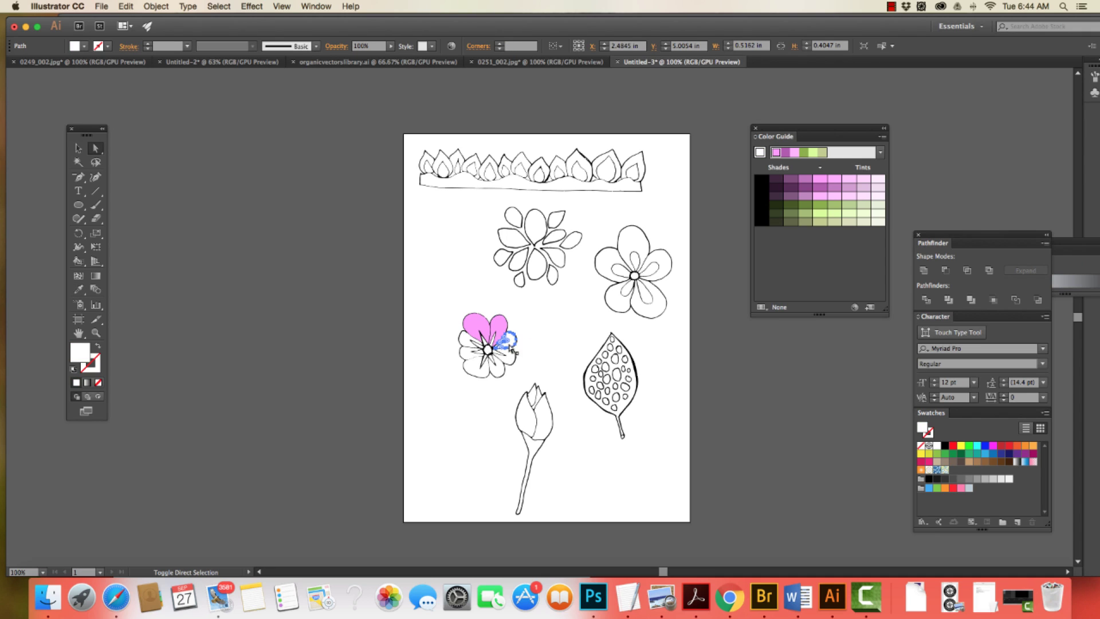
pyautogui.keyDown('shift'); pyautogui.click(505, 368); pyautogui.keyUp('shift')
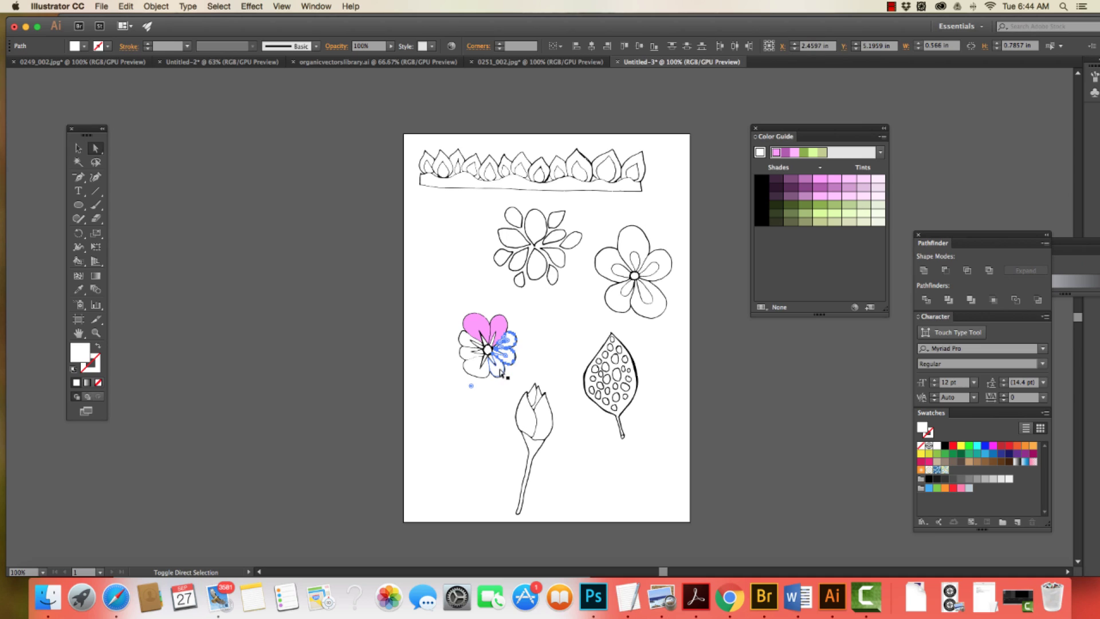
pyautogui.keyDown('shift'); pyautogui.click(483, 372); pyautogui.keyUp('shift')
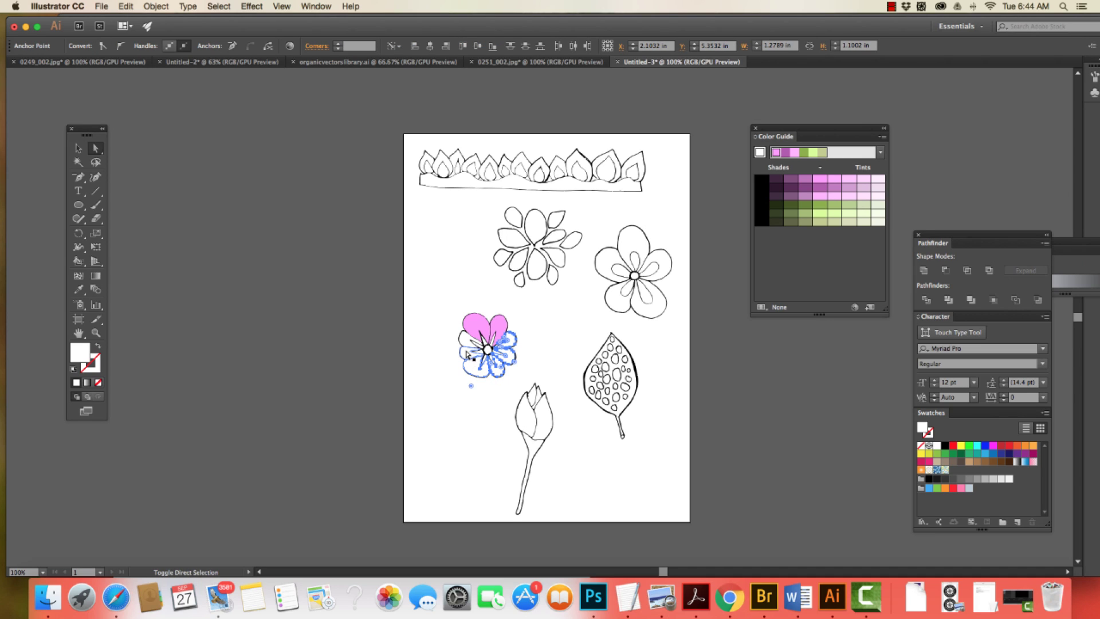
pyautogui.keyDown('shift'); pyautogui.click(469, 339); pyautogui.keyUp('shift')
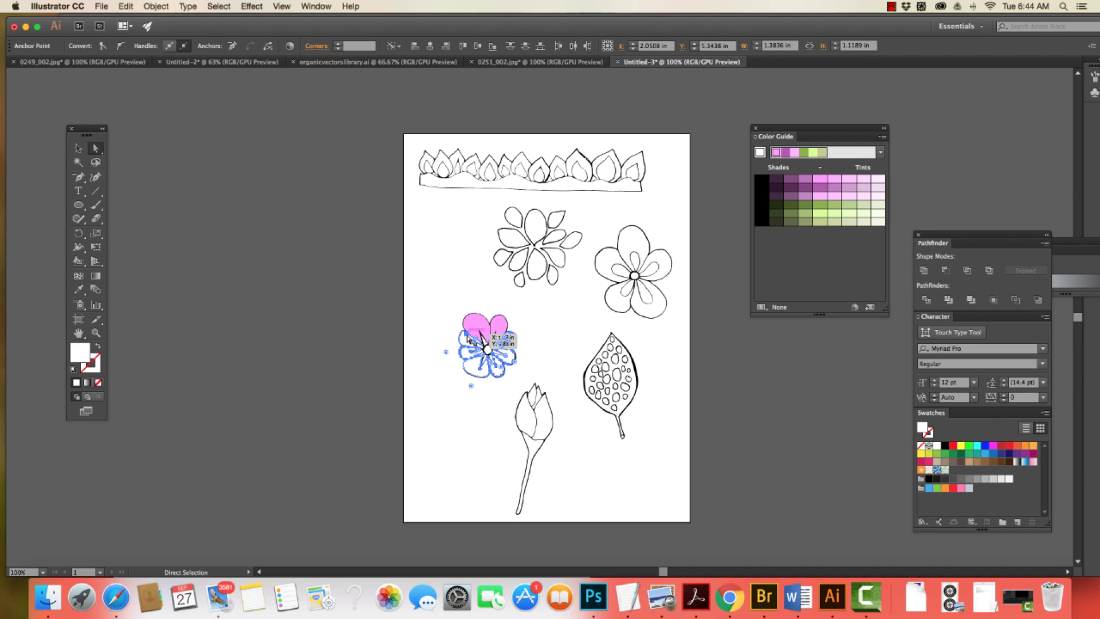
pyautogui.press('i')
pyautogui.click(475, 320)
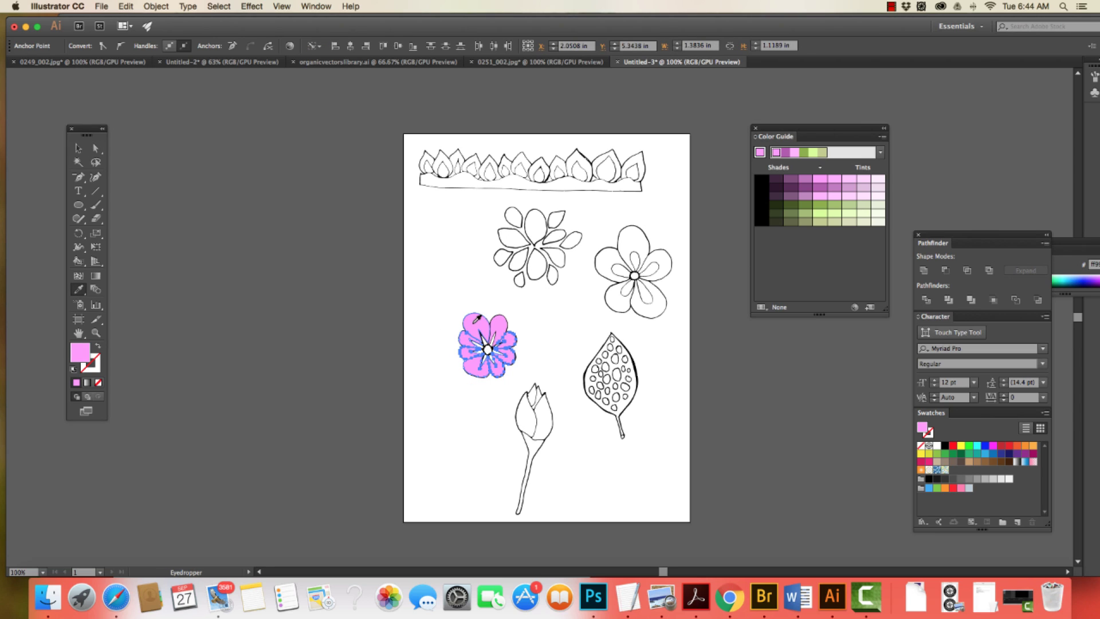
pyautogui.click(78, 148)
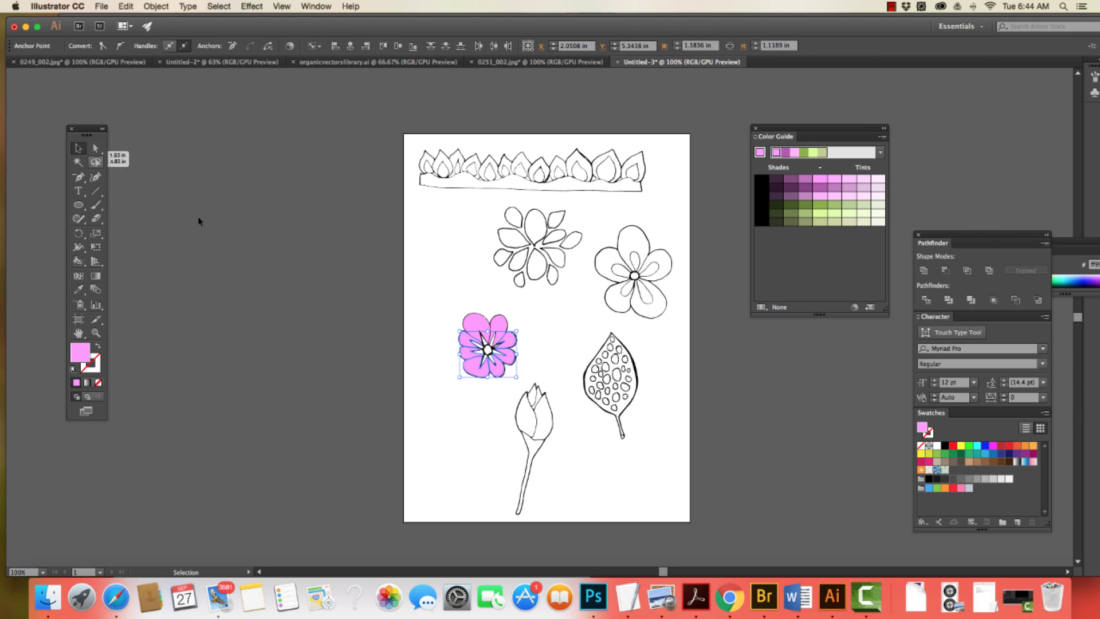
pyautogui.click(441, 303)
# Ungroup the whole traced drawing and zoom in to 300% on the pink flower.
pyautogui.moveTo(432, 293)
pyautogui.mouseDown()
pyautogui.moveTo(530, 410)
pyautogui.moveTo(525, 390)
pyautogui.mouseUp()
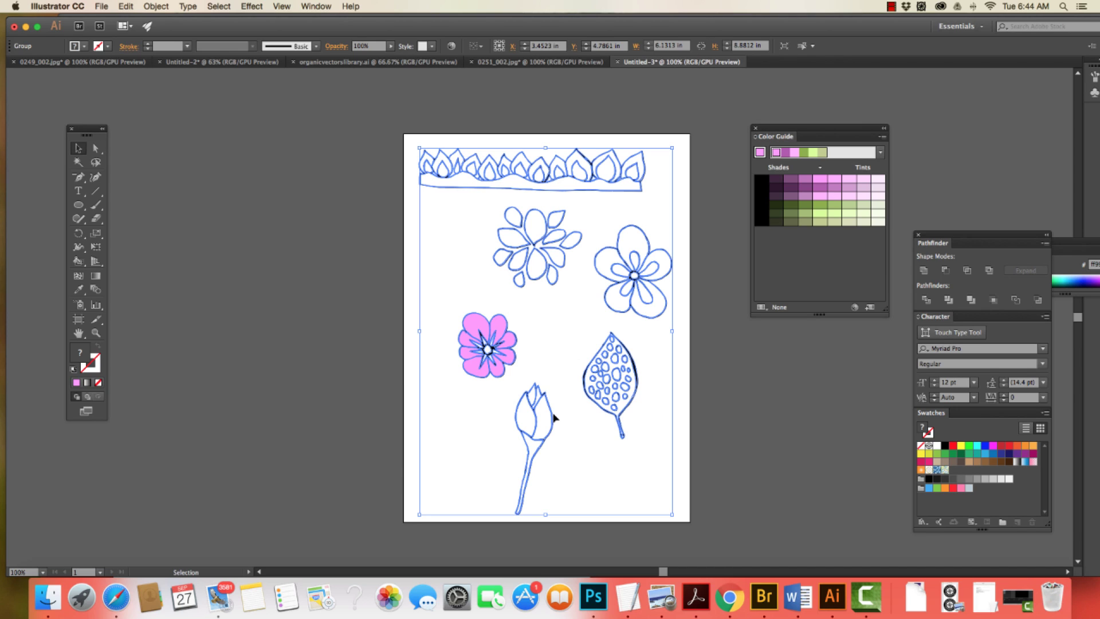
pyautogui.click(151, 7)
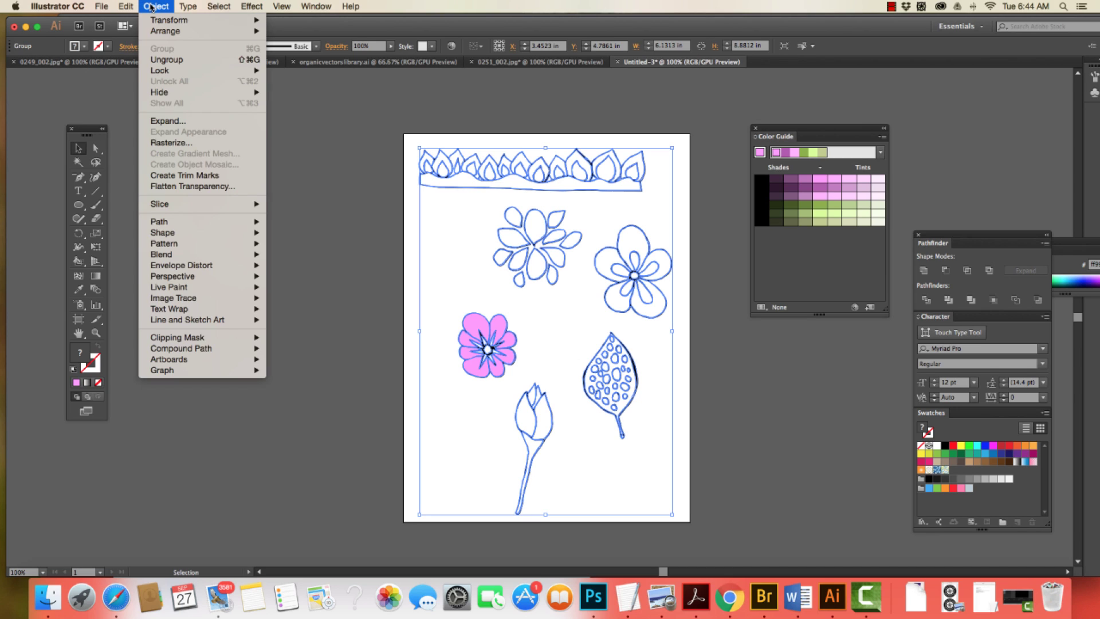
pyautogui.click(158, 60)
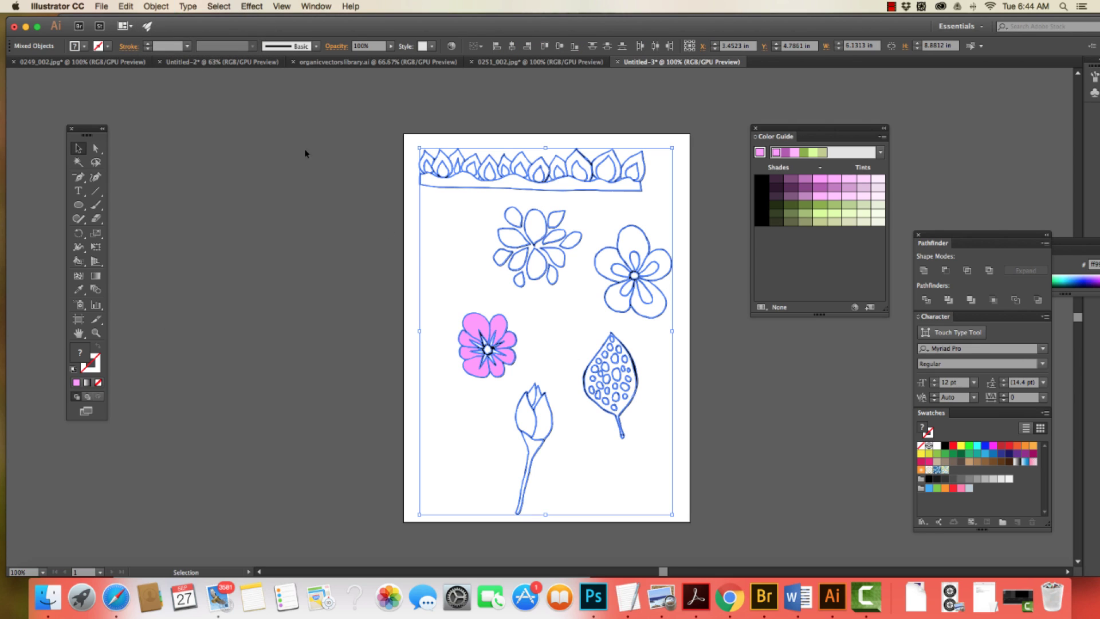
pyautogui.click(407, 252)
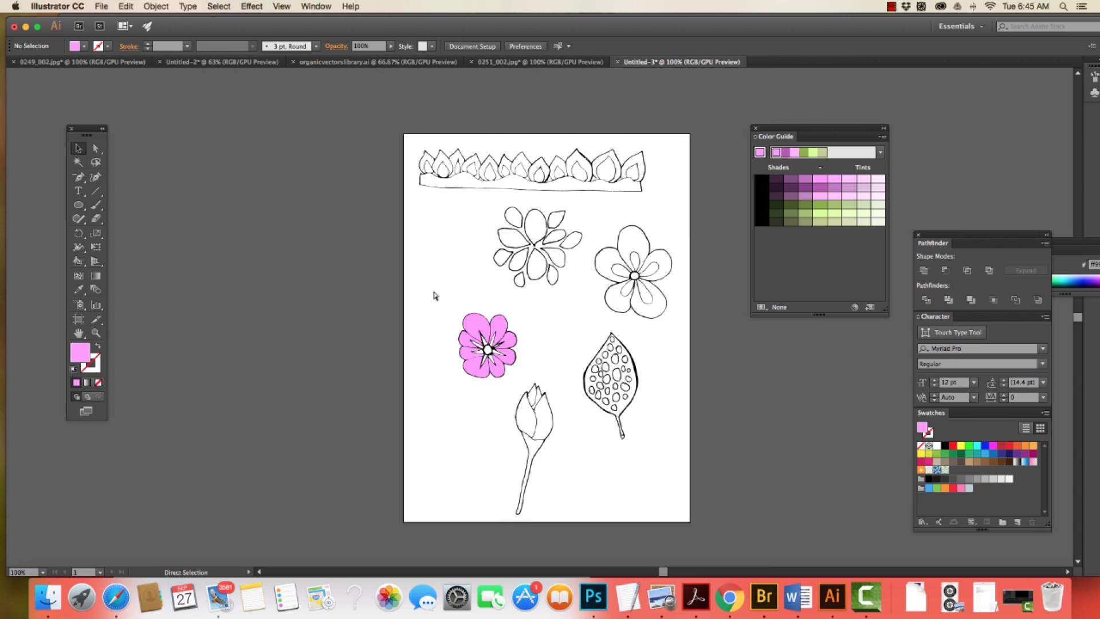
pyautogui.press('super+equal')
pyautogui.press('super+equal')
pyautogui.press('super+equal')
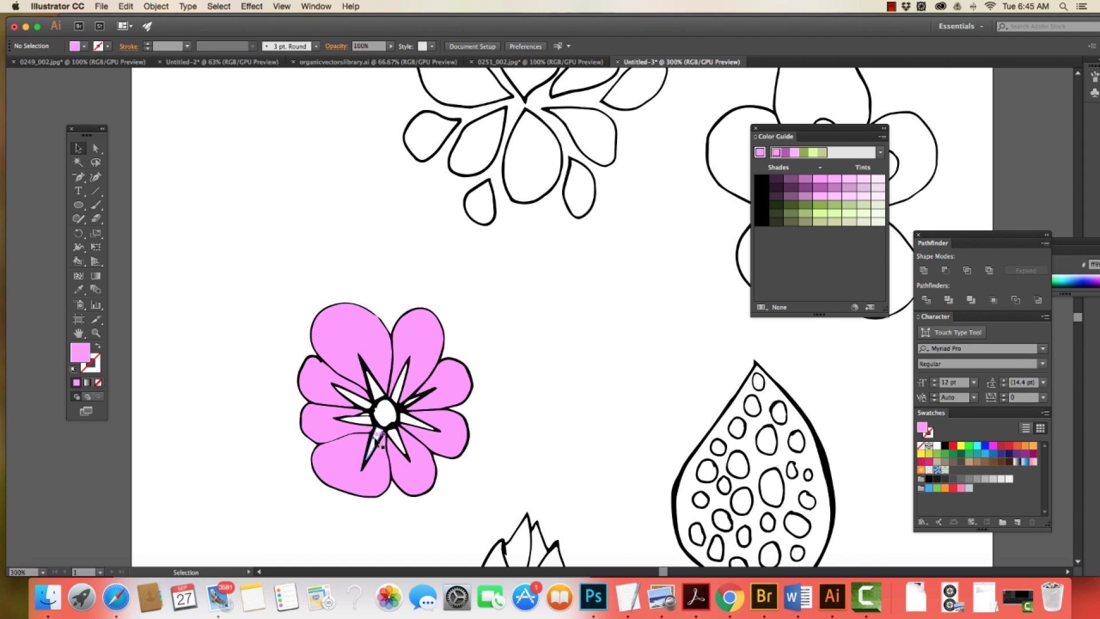
pyautogui.press('h')
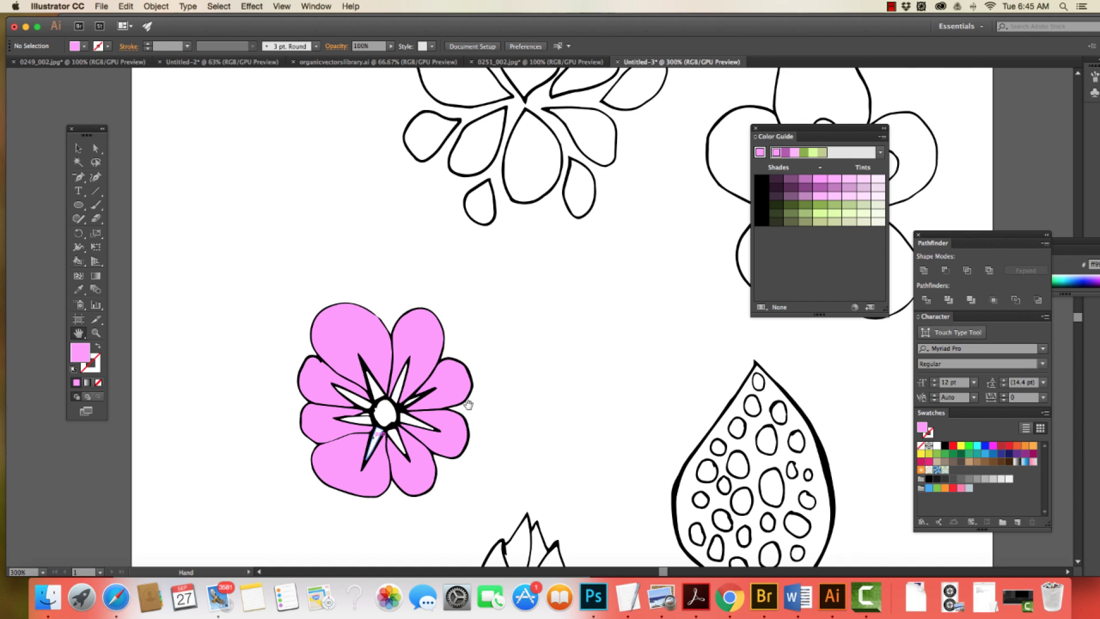
# Lasso the spotted leaf's paths and turn them into a Live Paint group.
pyautogui.moveTo(504, 408); pyautogui.dragTo(248, 177)
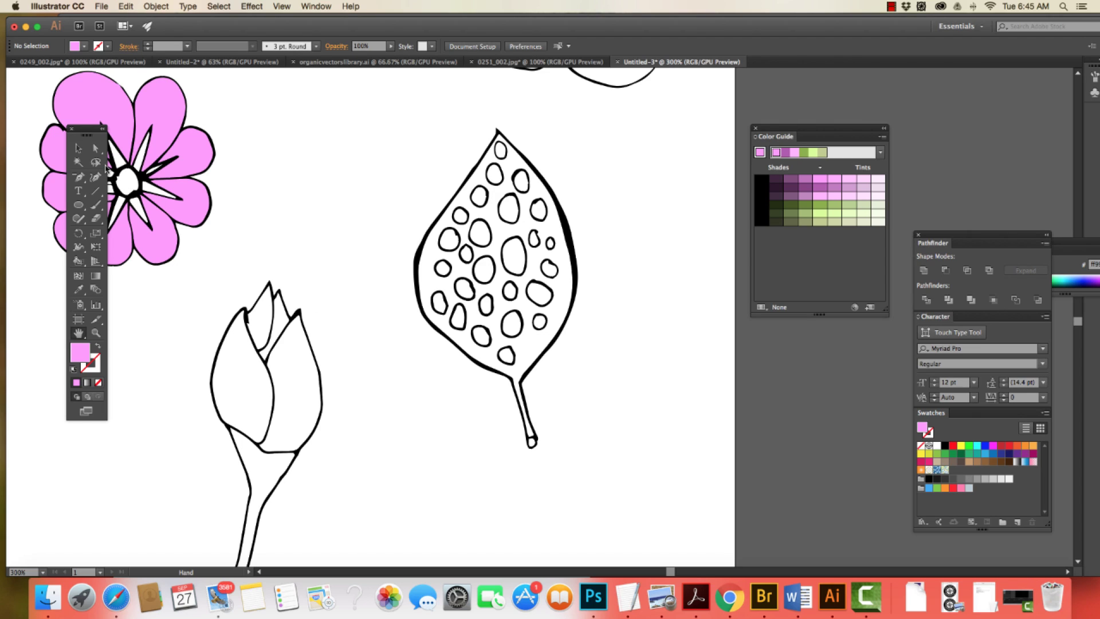
pyautogui.click(101, 165)
pyautogui.moveTo(424, 178)
pyautogui.mouseDown()
pyautogui.moveTo(470, 105)
pyautogui.moveTo(509, 109)
pyautogui.moveTo(591, 233)
pyautogui.moveTo(594, 405)
pyautogui.moveTo(581, 450)
pyautogui.moveTo(536, 486)
pyautogui.moveTo(466, 433)
pyautogui.moveTo(412, 332)
pyautogui.moveTo(397, 217)
pyautogui.moveTo(433, 170)
pyautogui.mouseUp()
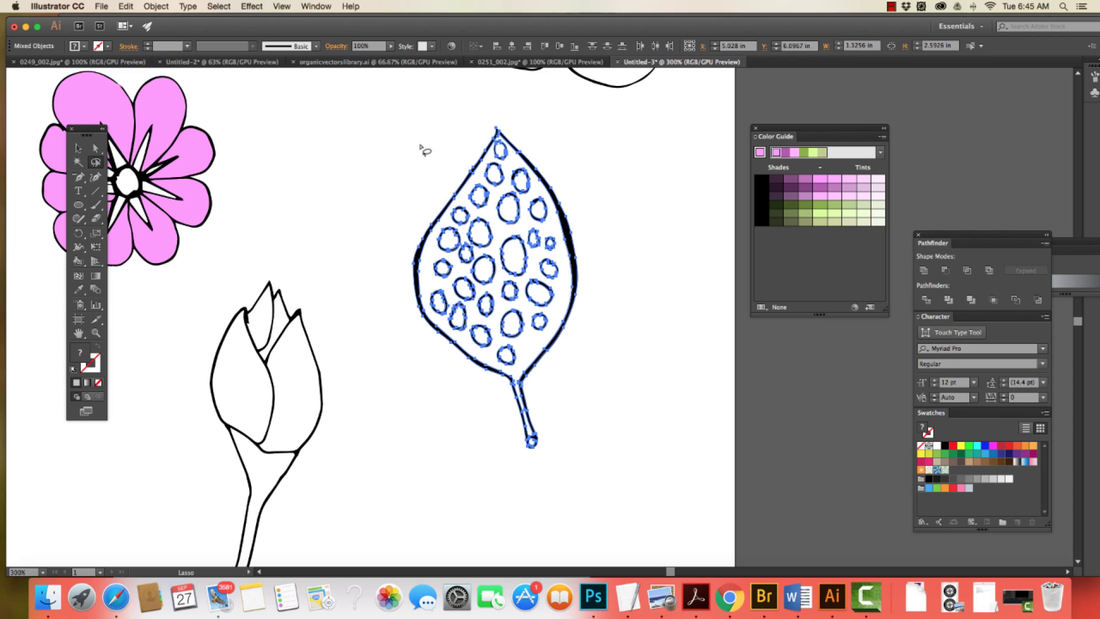
pyautogui.click(155, 7)
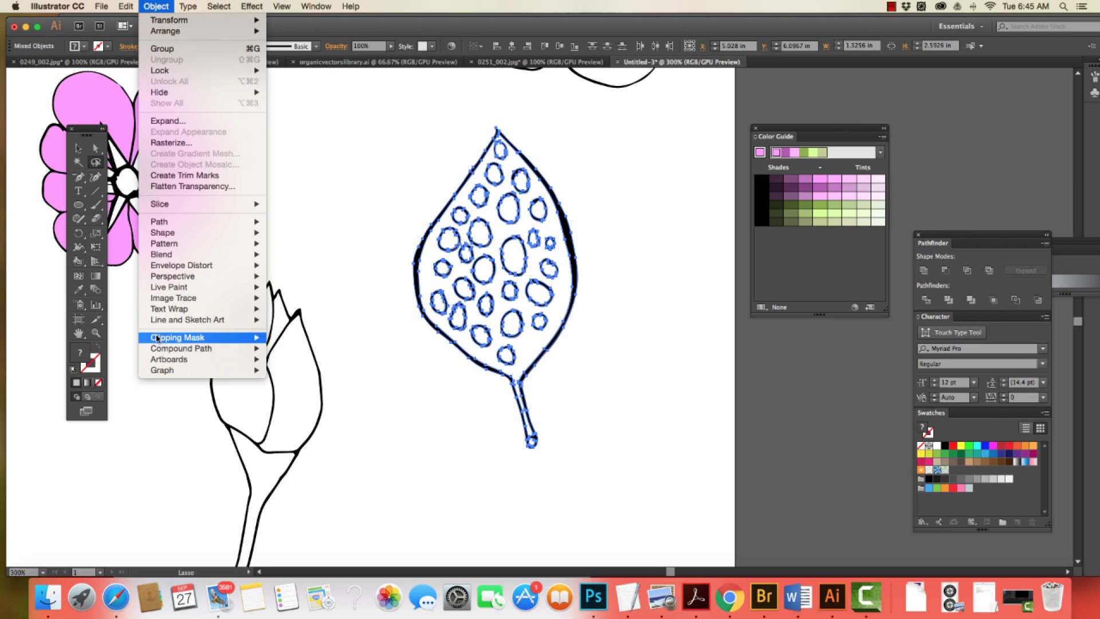
pyautogui.moveTo(171, 287)
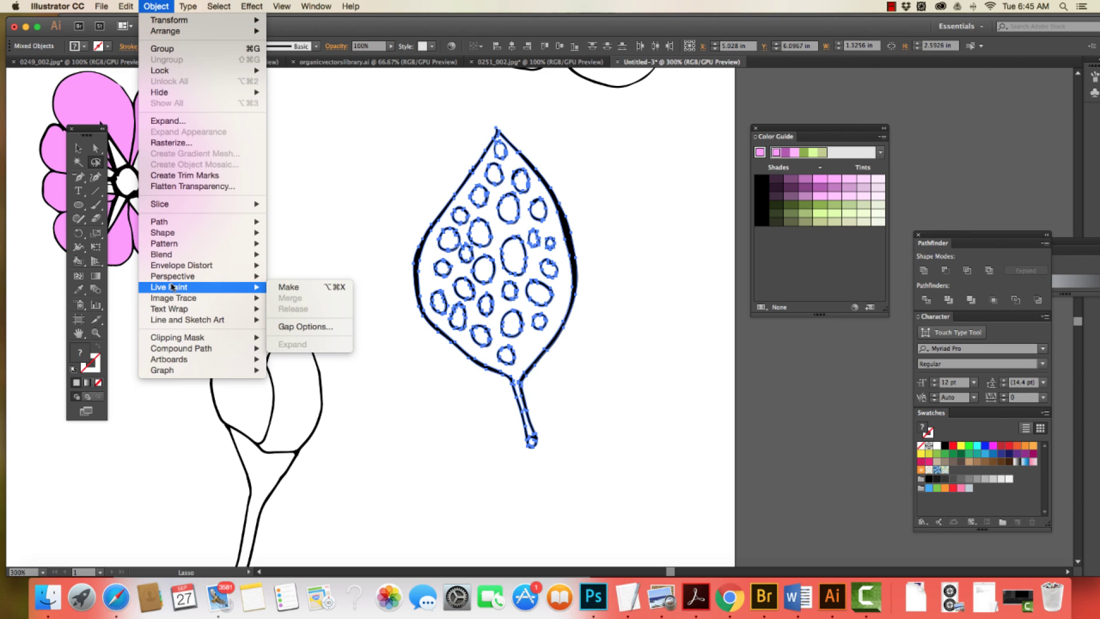
pyautogui.click(285, 287)
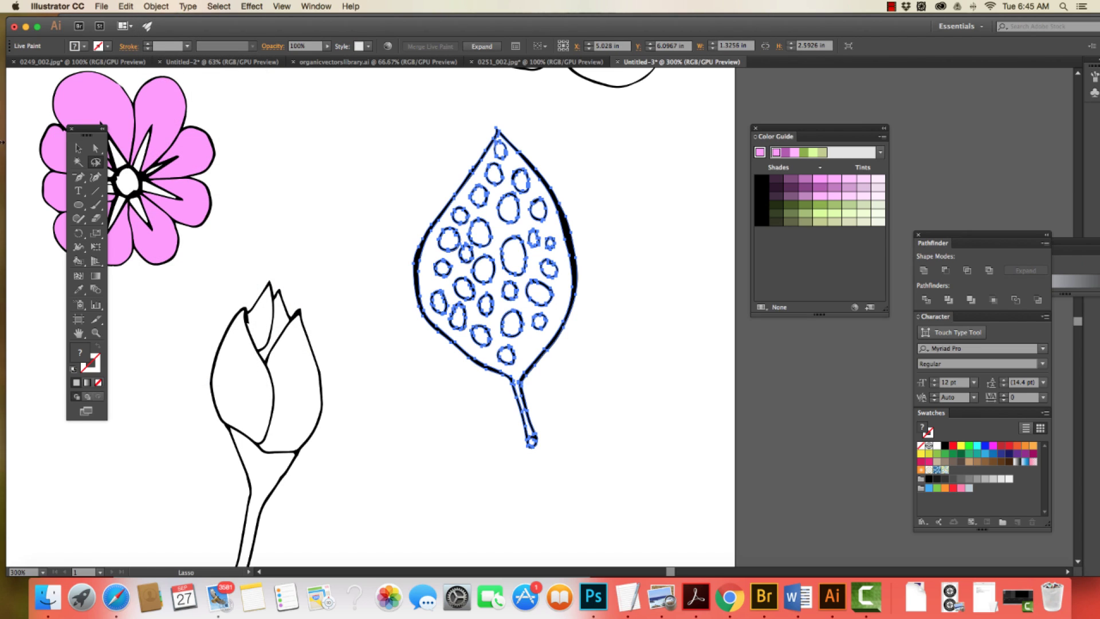
# Fill the leaf body mid green with the Live Paint Bucket.
pyautogui.click(78, 262)
pyautogui.click(78, 264)
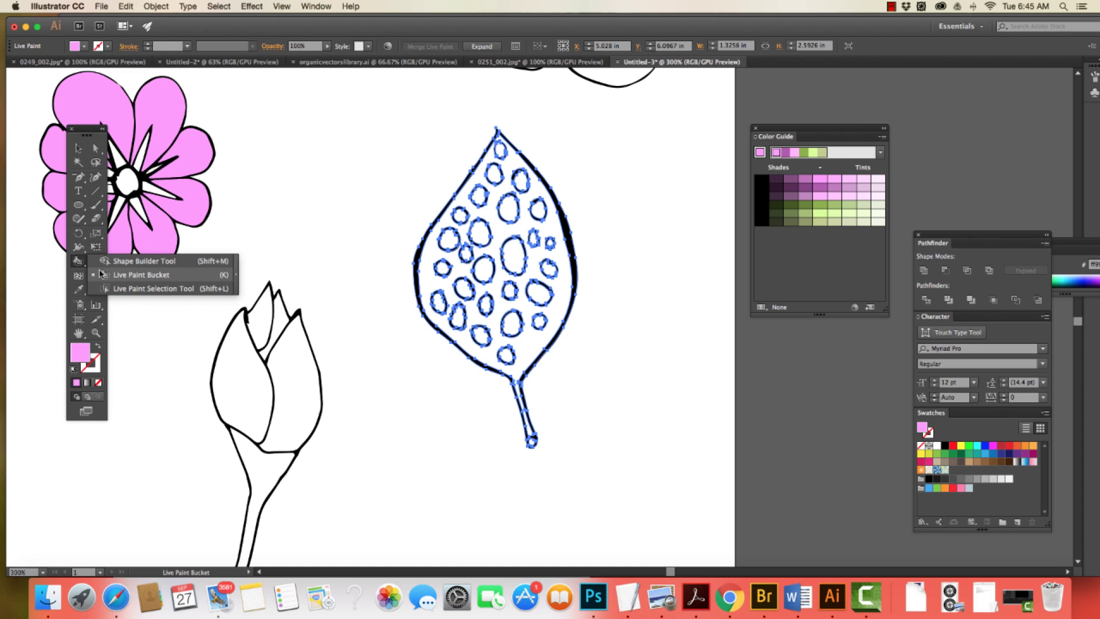
pyautogui.click(100, 274)
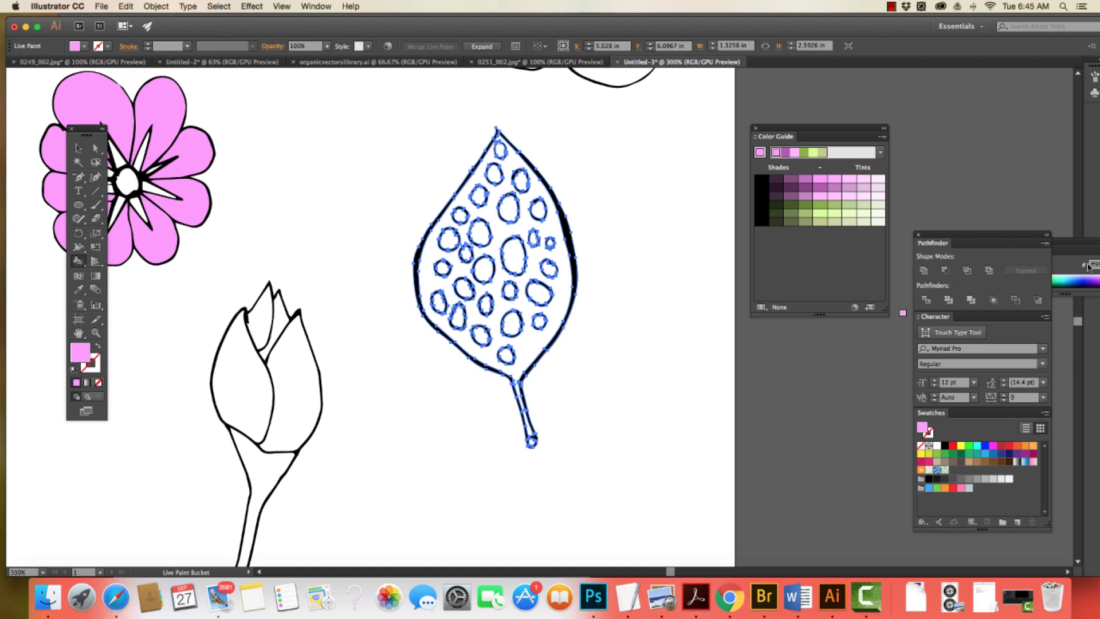
pyautogui.moveTo(787, 131); pyautogui.dragTo(715, 105)
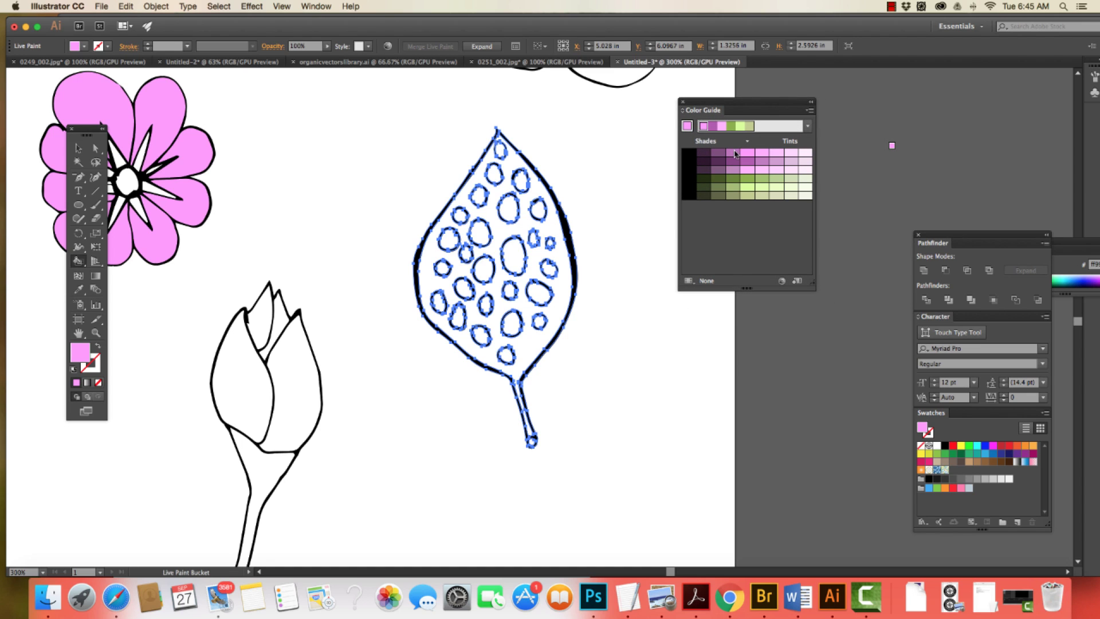
pyautogui.click(763, 178)
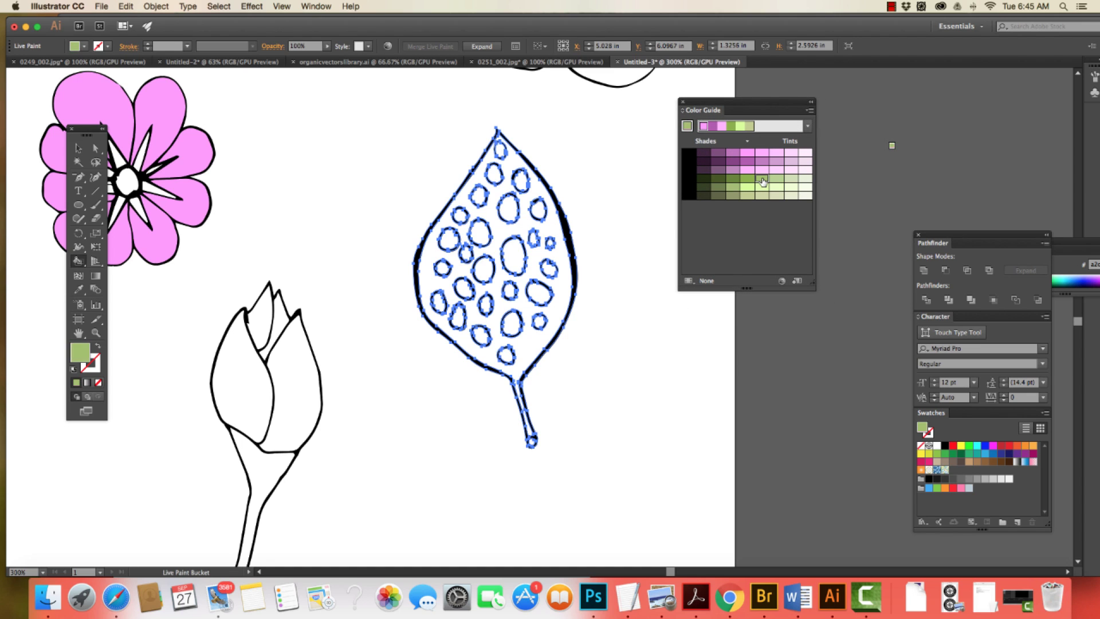
pyautogui.click(533, 231)
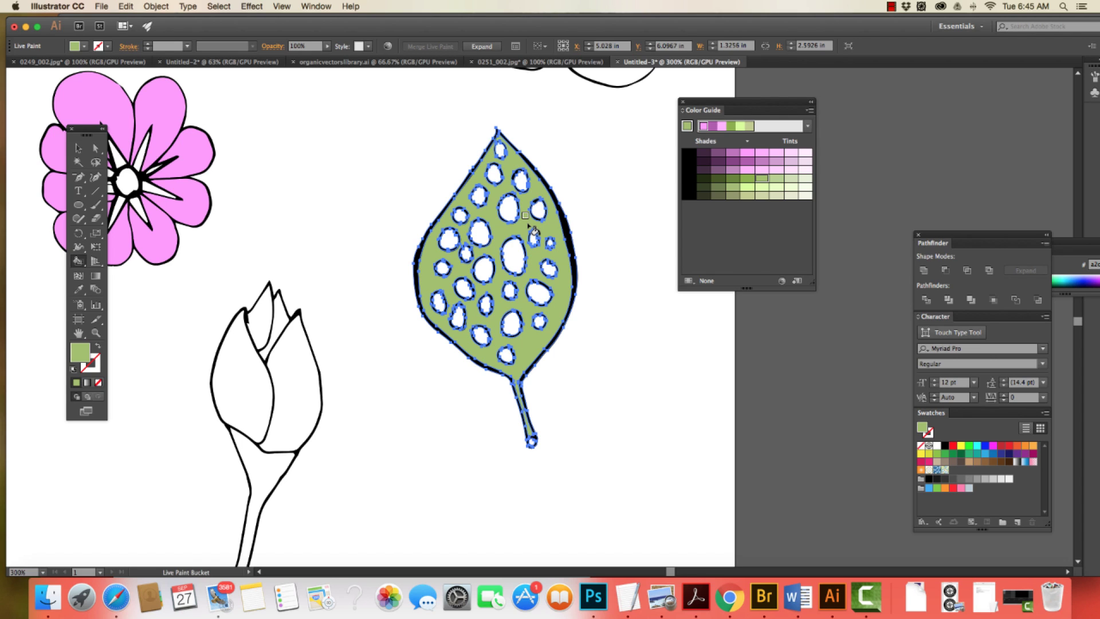
# Fill five spots near the top of the leaf with a pale green tint.
pyautogui.click(775, 189)
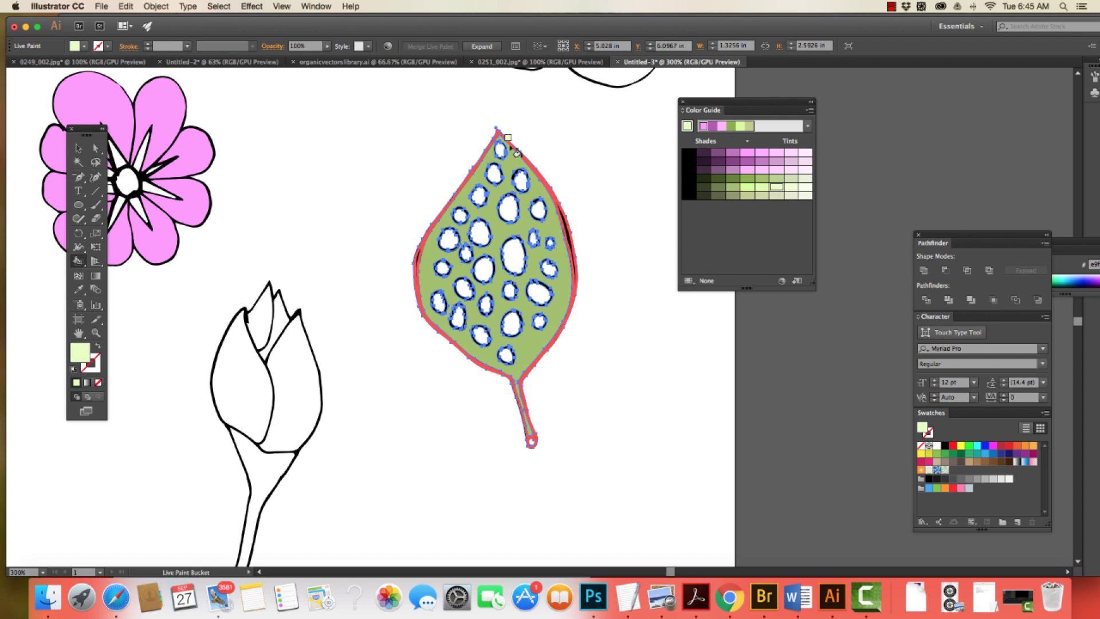
pyautogui.click(498, 151)
pyautogui.click(520, 178)
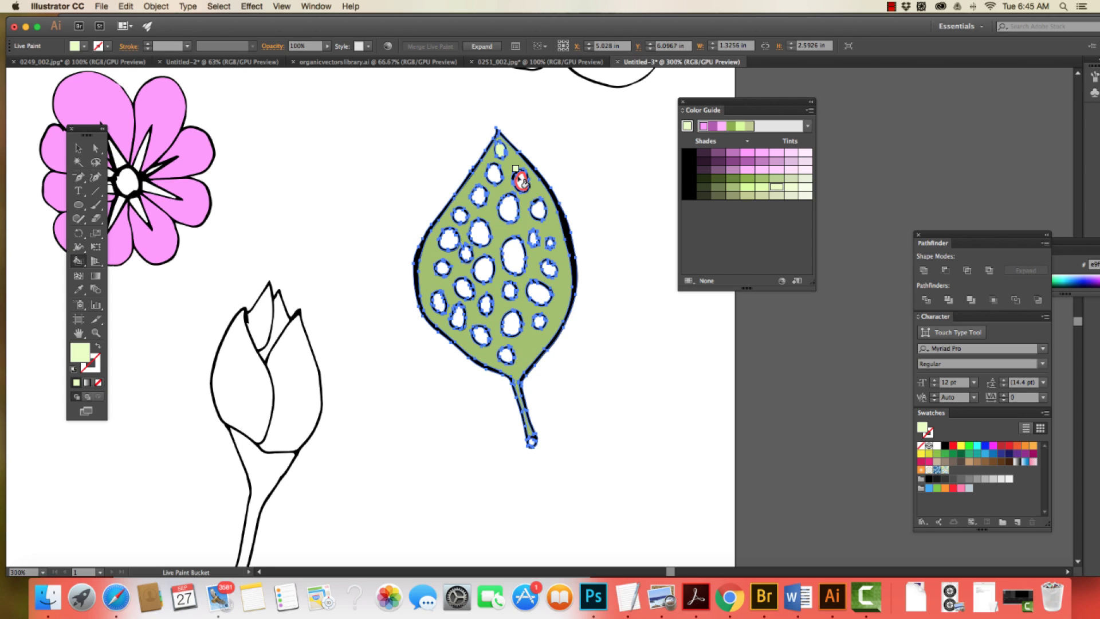
pyautogui.click(508, 210)
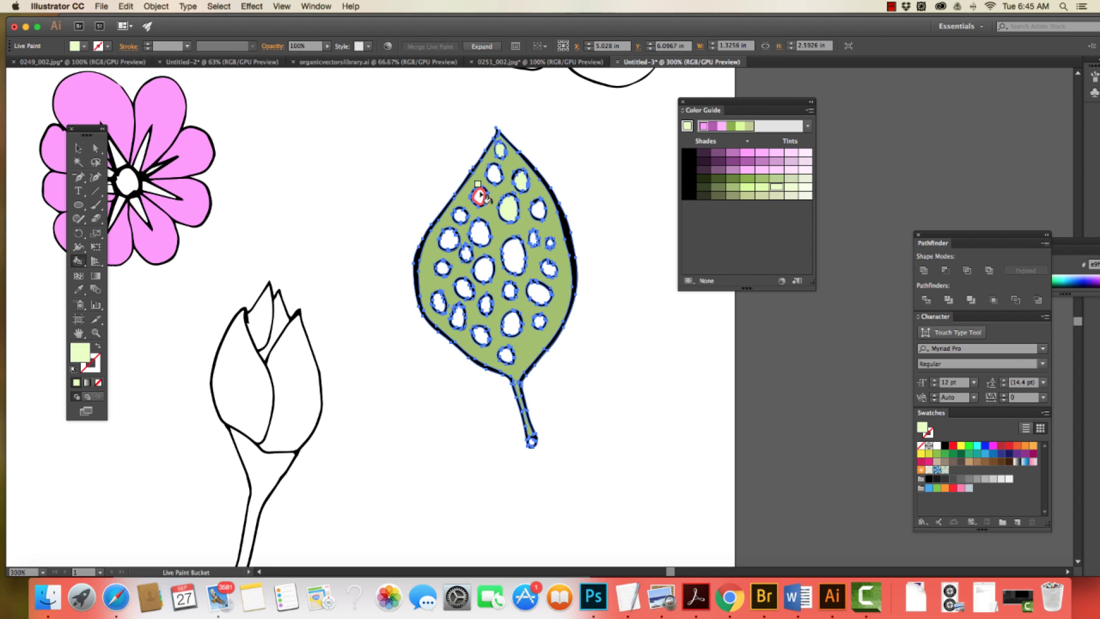
pyautogui.click(481, 232)
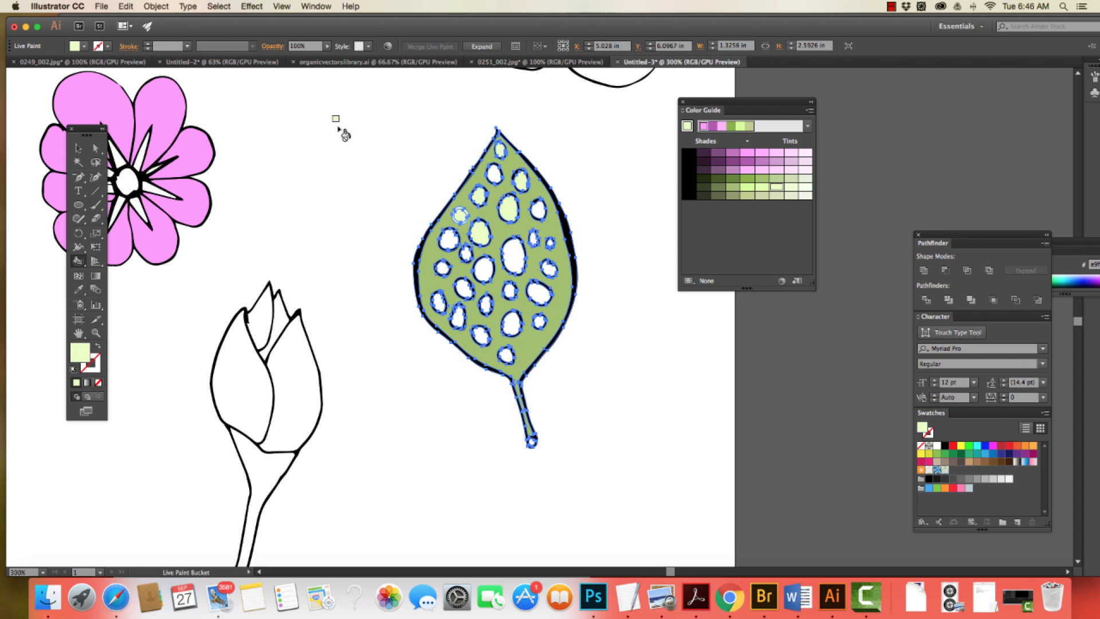
pyautogui.click(542, 210)
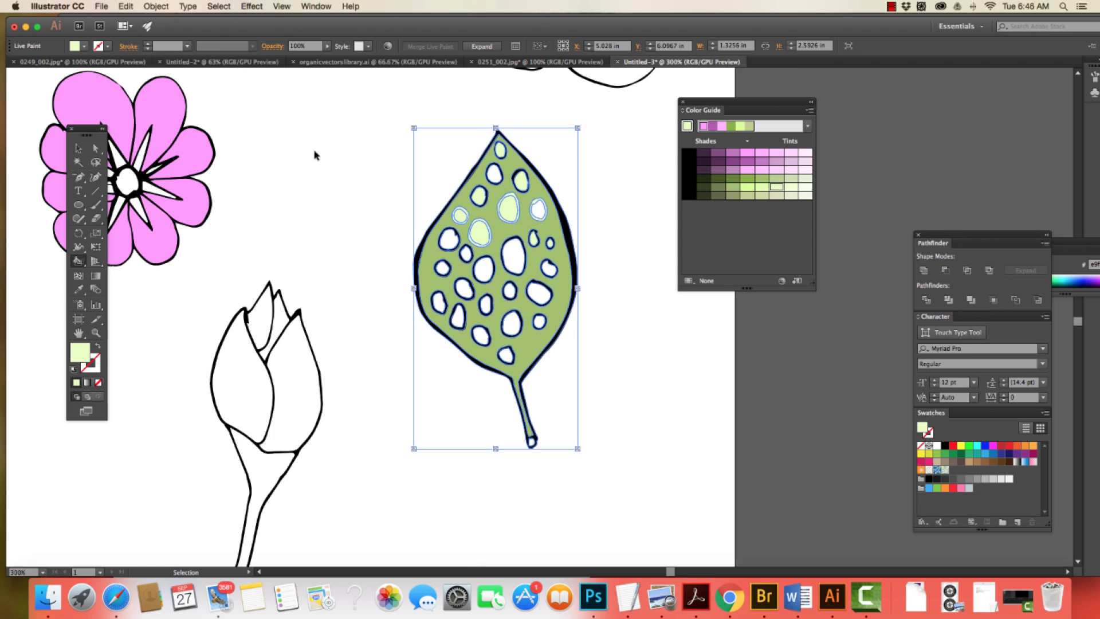
# Zoom in to 600% and paint the seventeen remaining white spots pale green.
pyautogui.press('super+equal')
pyautogui.press('super+equal')
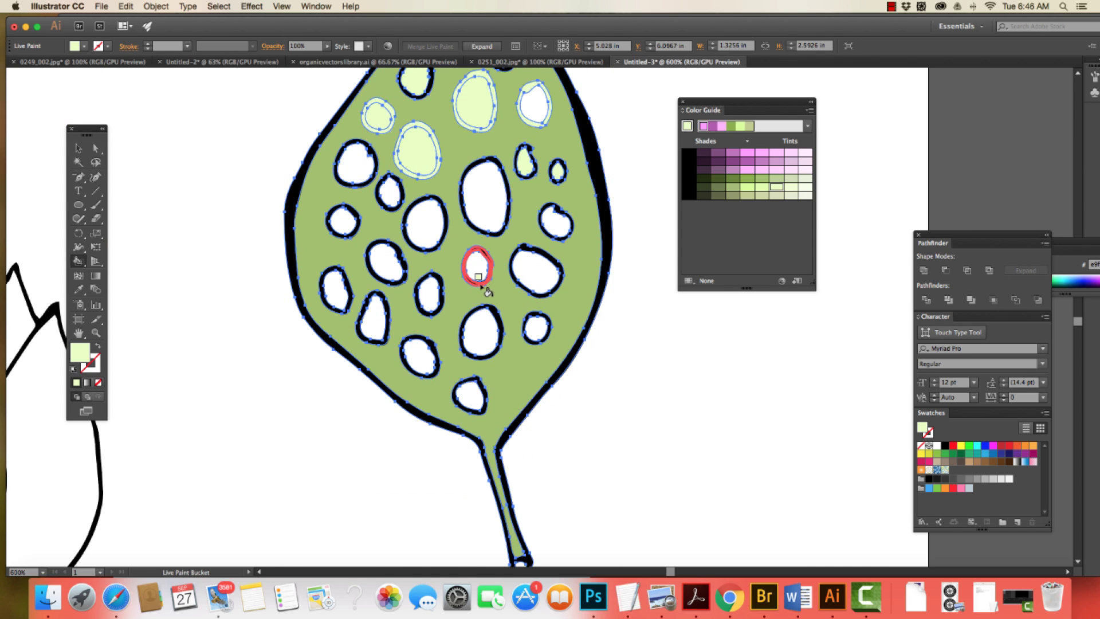
pyautogui.click(487, 197)
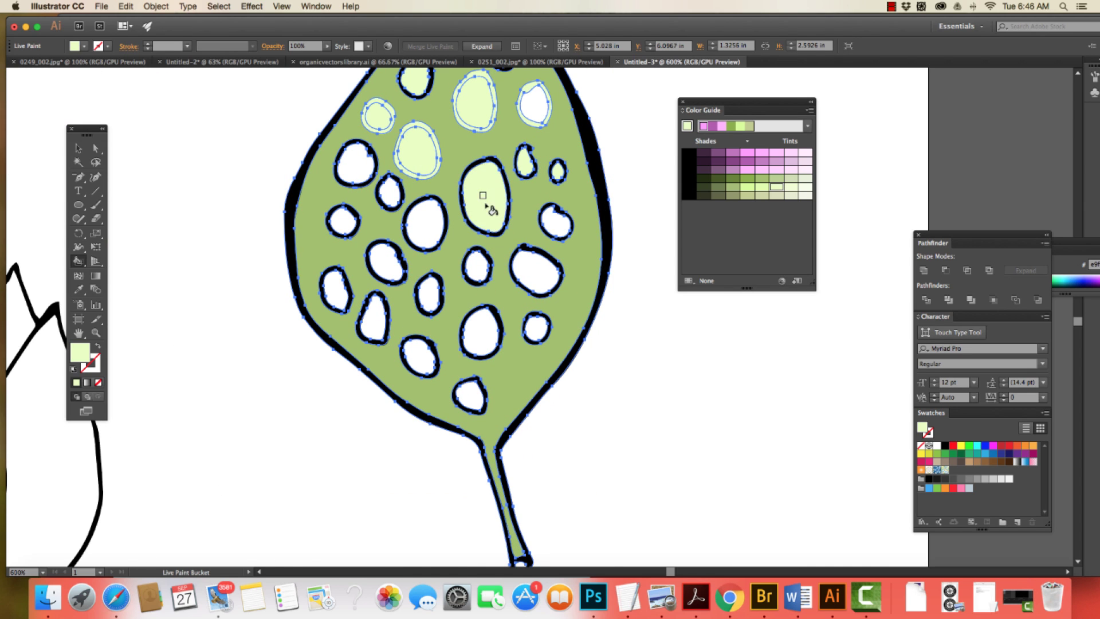
pyautogui.click(474, 169)
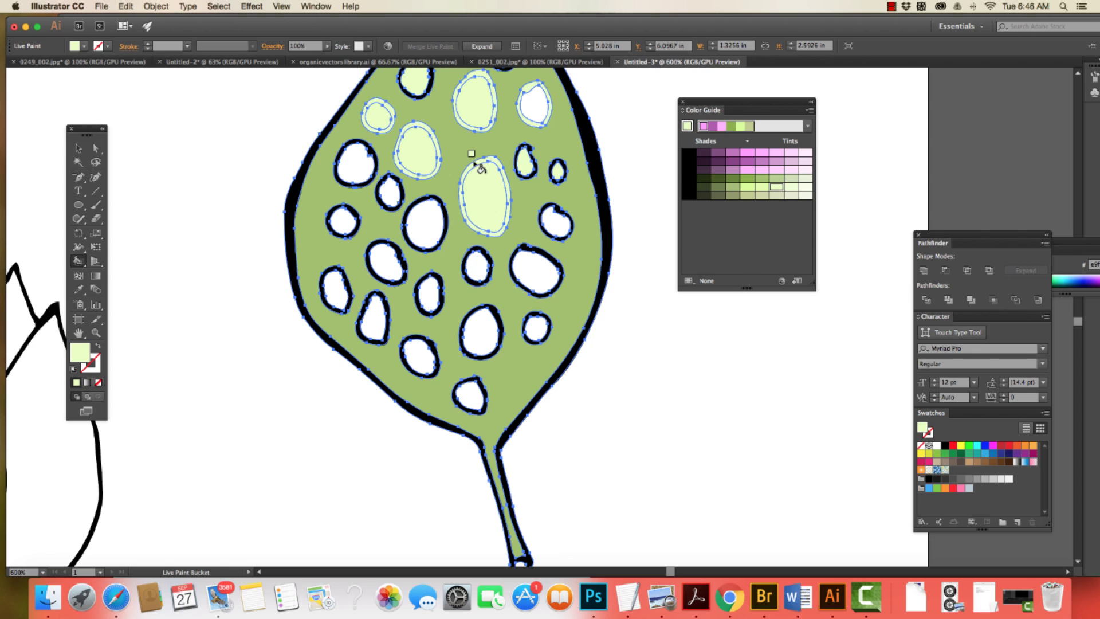
pyautogui.click(421, 222)
pyautogui.click(446, 223)
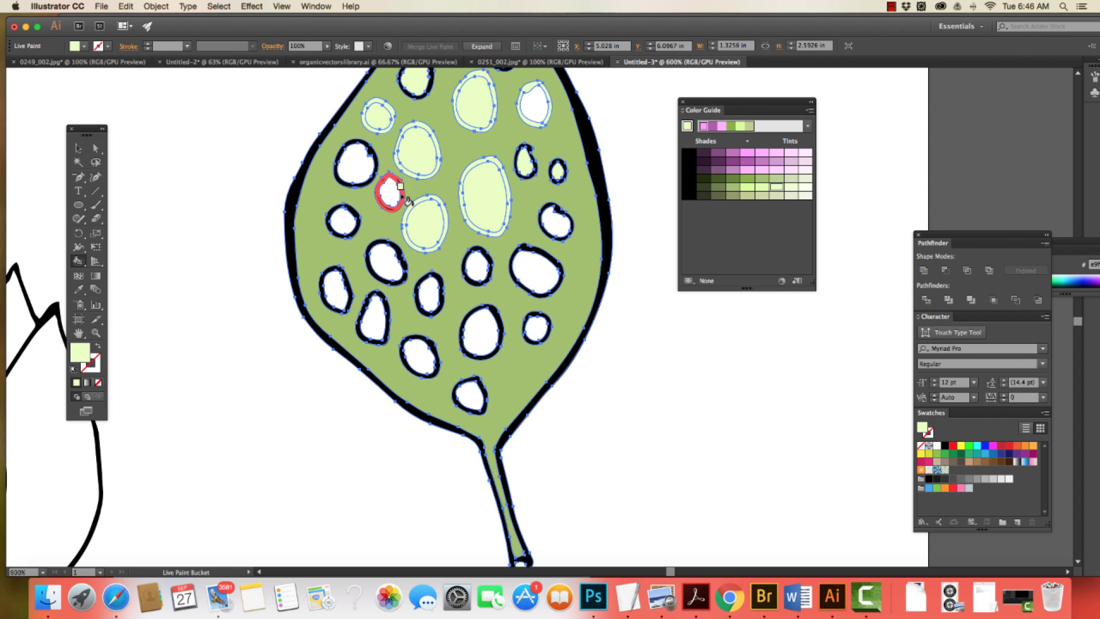
pyautogui.click(390, 191)
pyautogui.click(357, 162)
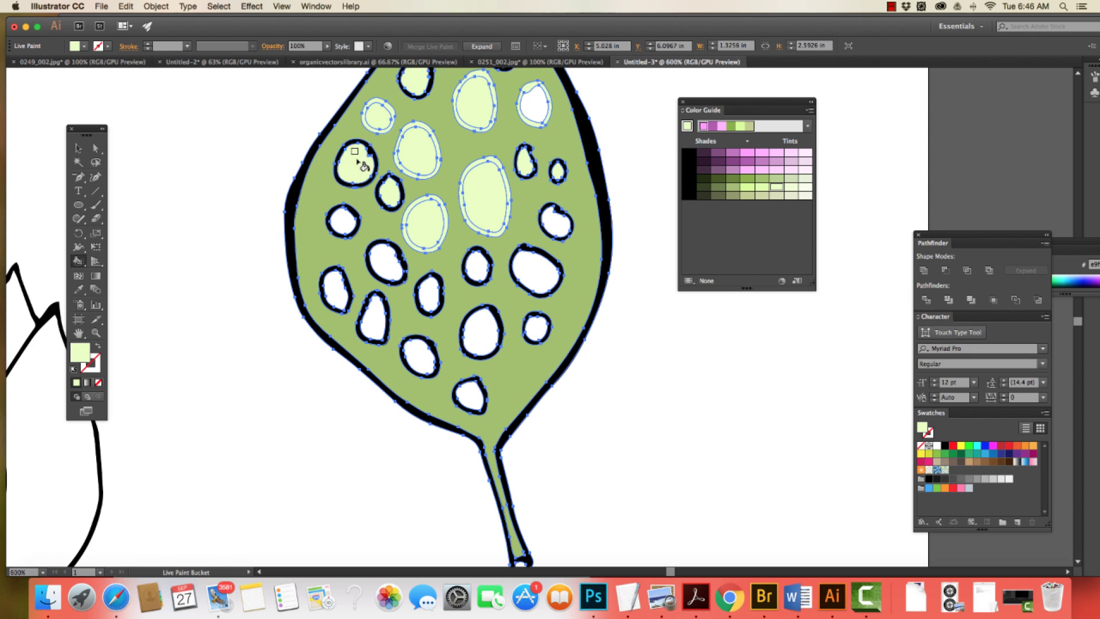
pyautogui.click(342, 219)
pyautogui.click(337, 290)
pyautogui.click(371, 265)
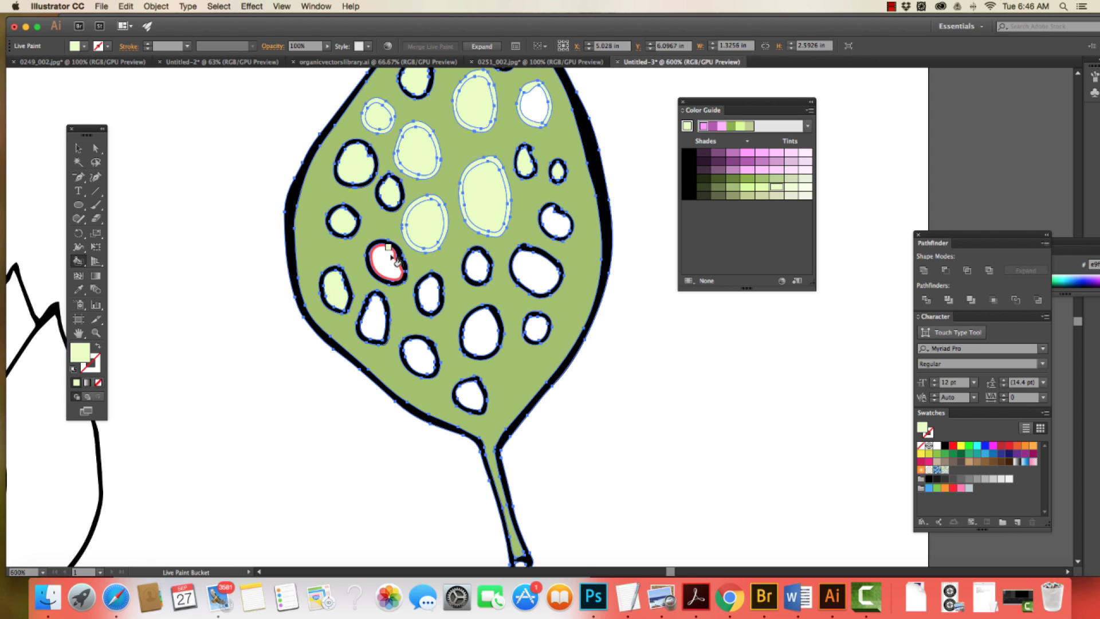
pyautogui.click(374, 315)
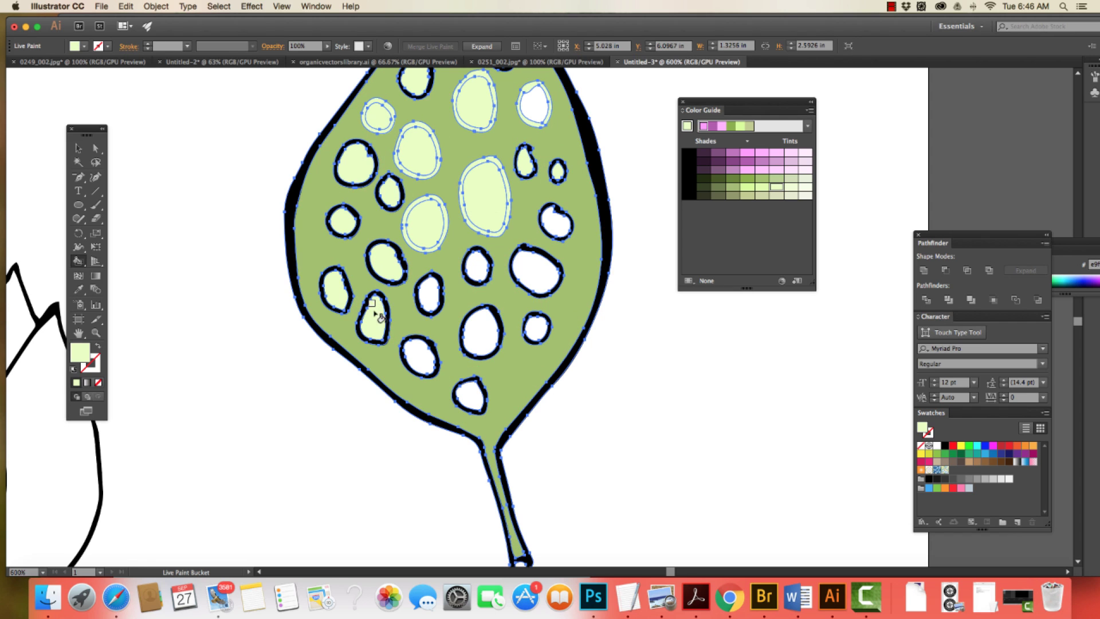
pyautogui.click(430, 291)
pyautogui.click(420, 353)
pyautogui.click(486, 327)
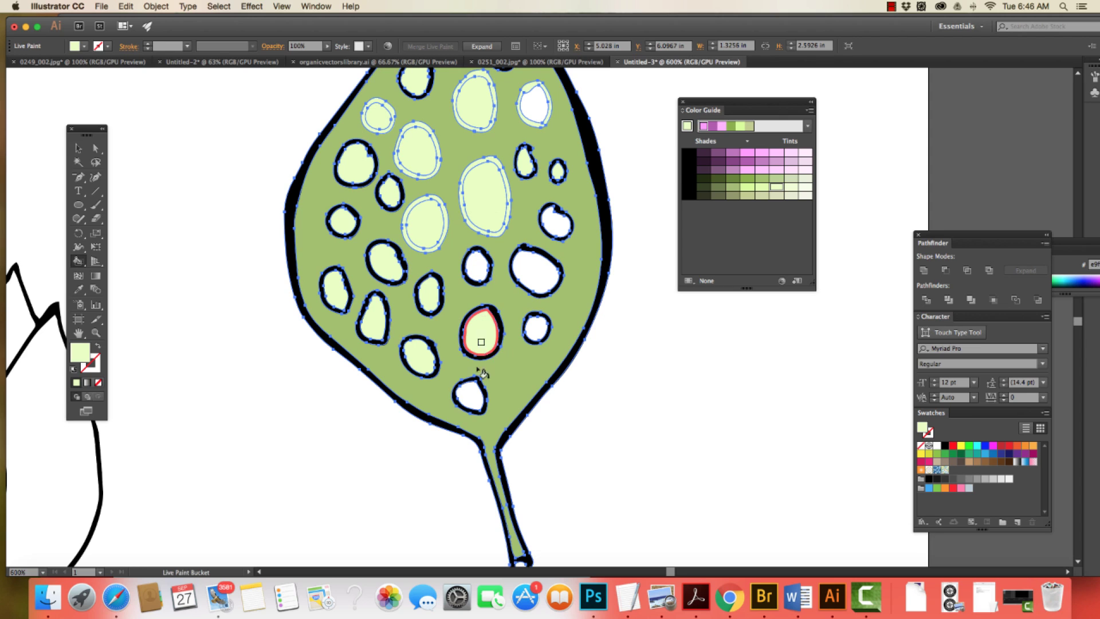
pyautogui.click(469, 393)
pyautogui.click(537, 330)
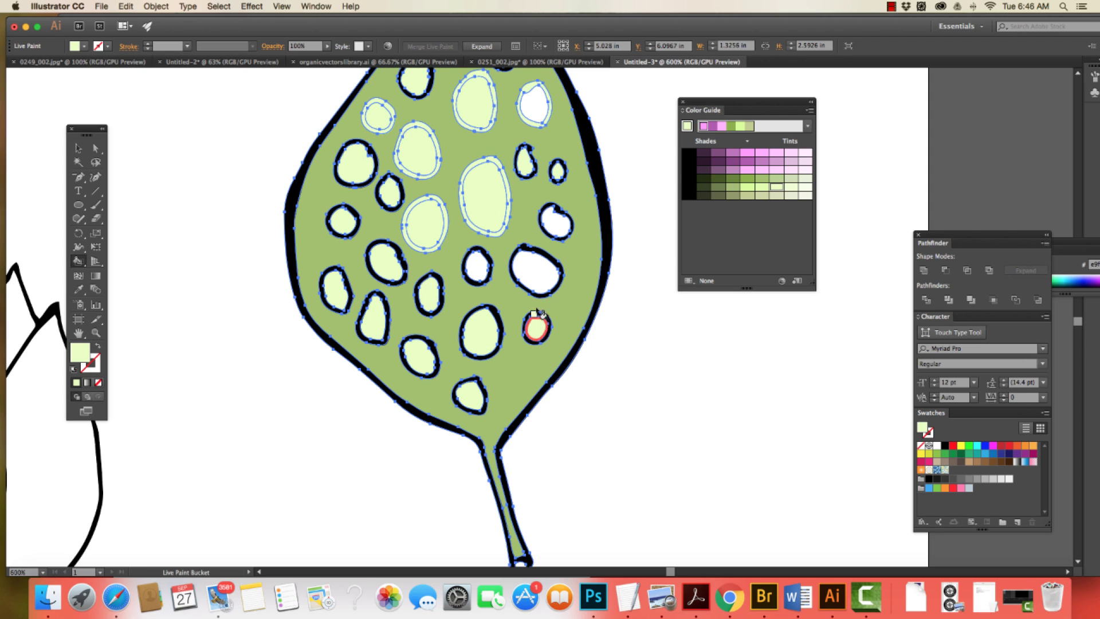
pyautogui.click(536, 268)
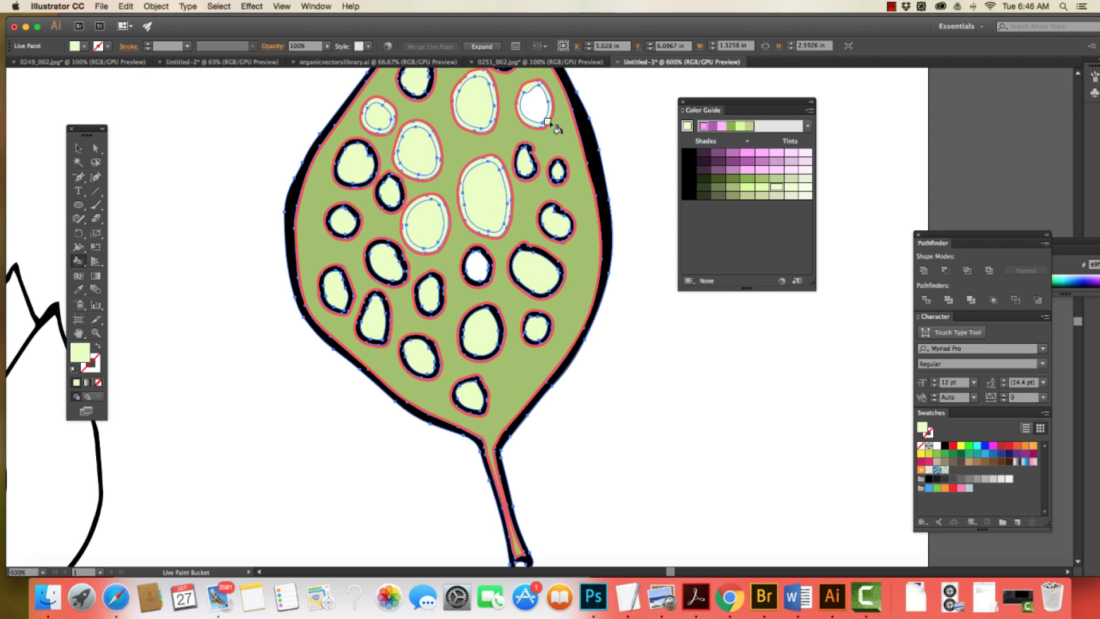
pyautogui.click(534, 105)
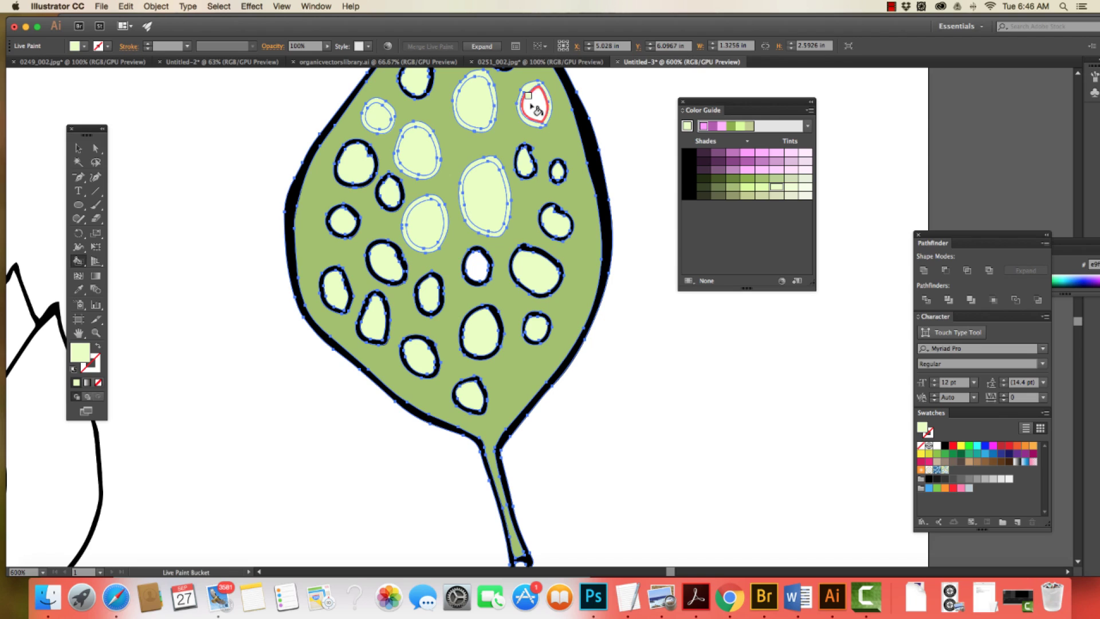
# Paint the outlines of the top holes dark green, undoing one stray fill.
pyautogui.click(717, 180)
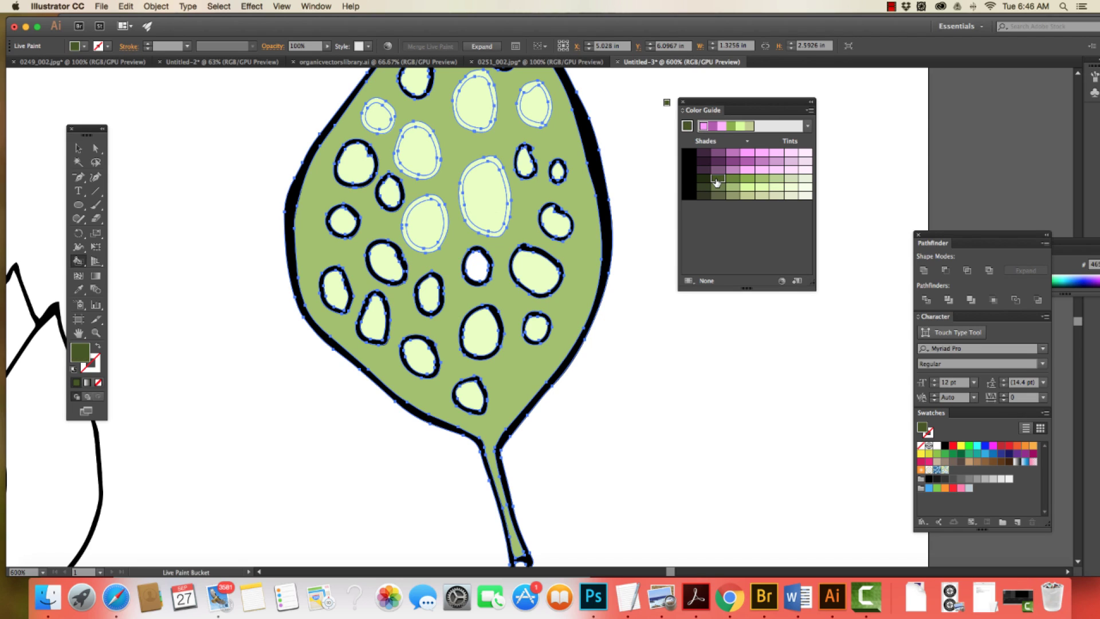
pyautogui.click(537, 161)
pyautogui.click(496, 118)
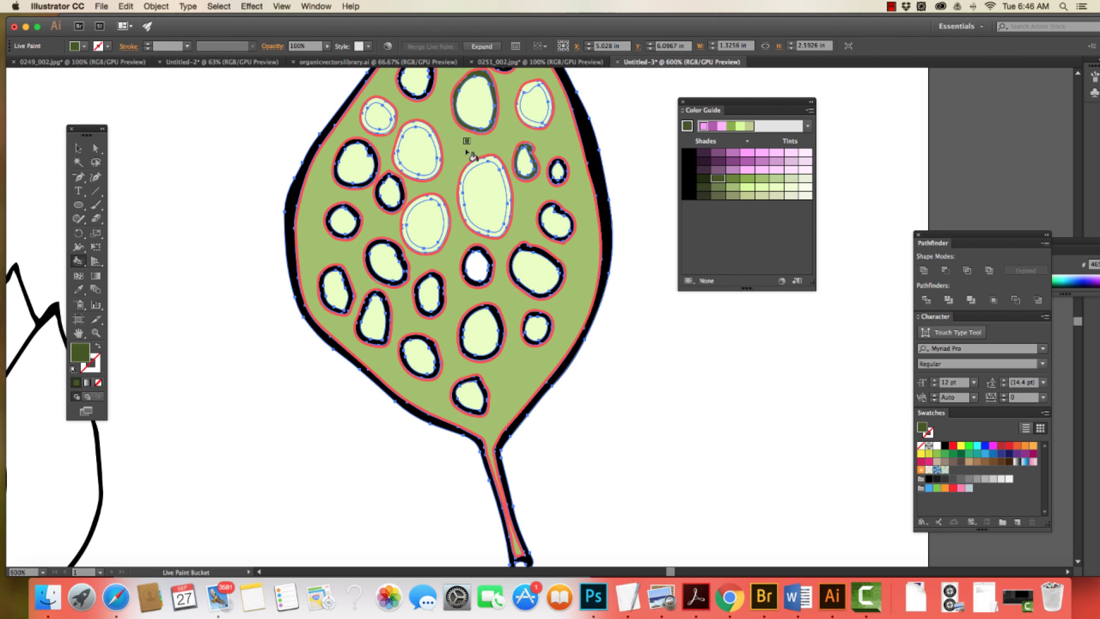
pyautogui.click(438, 163)
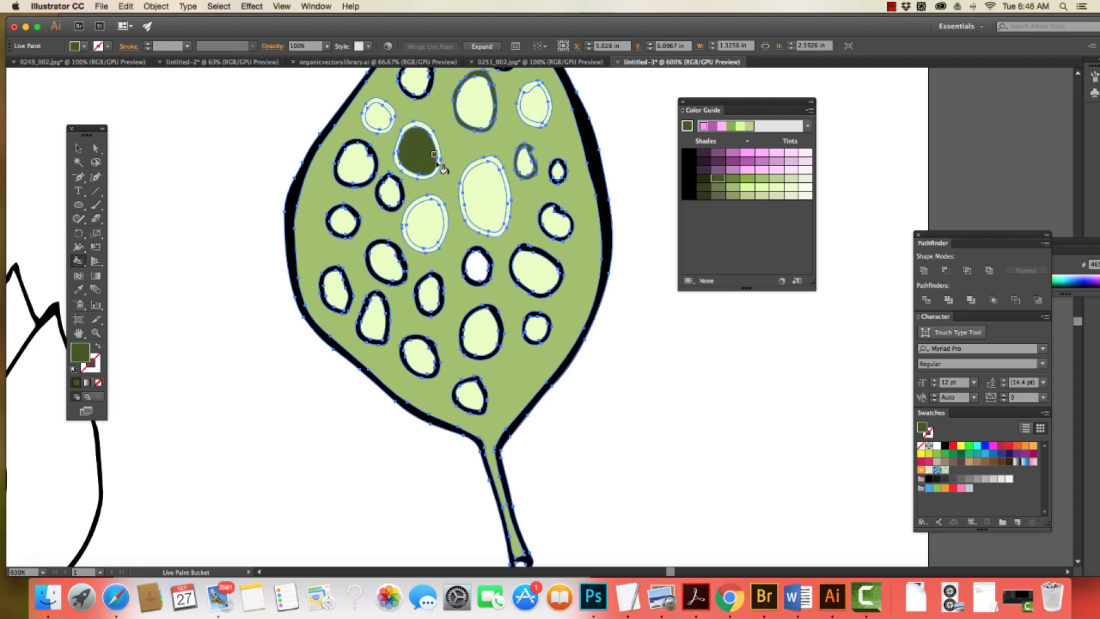
pyautogui.press('super+z')
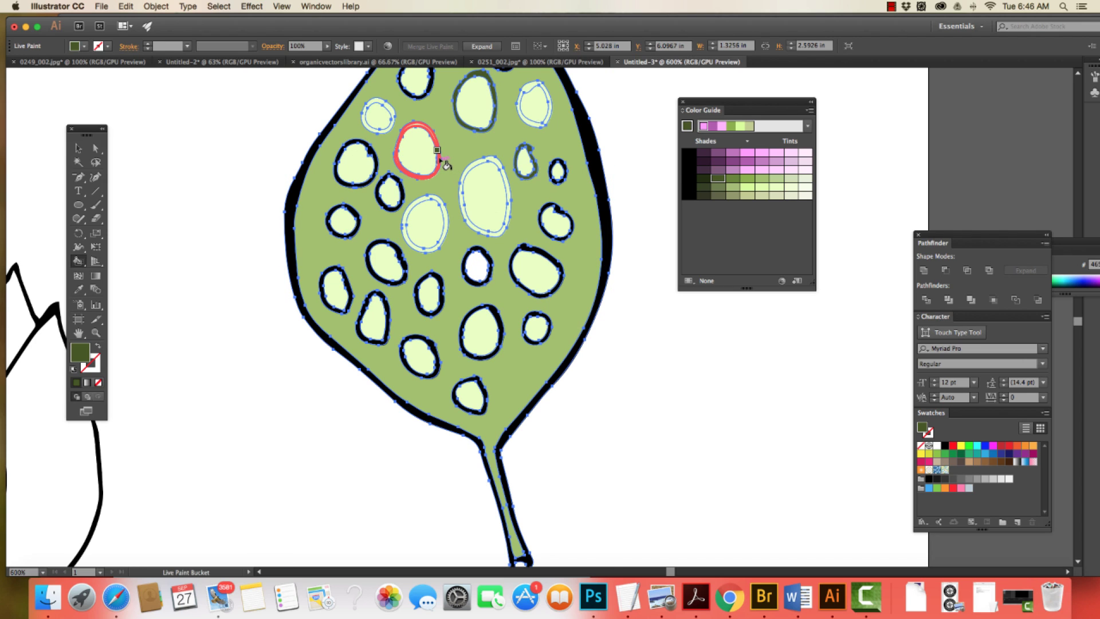
pyautogui.click(443, 162)
# Paint the remaining hole outlines dark green and fill the white hole light green.
pyautogui.click(448, 235)
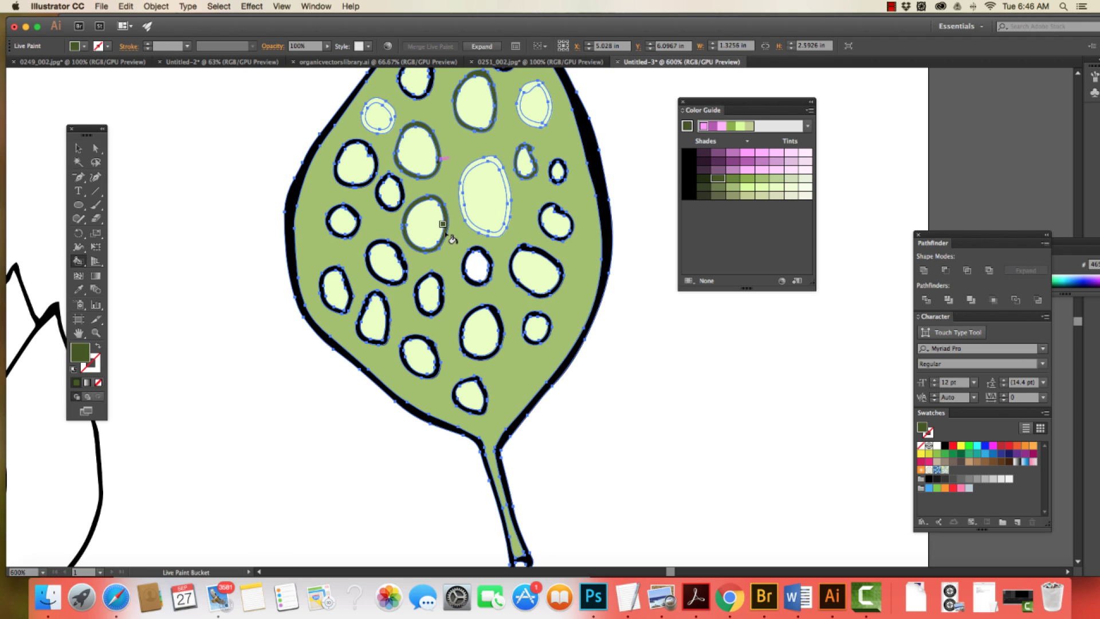
pyautogui.click(508, 202)
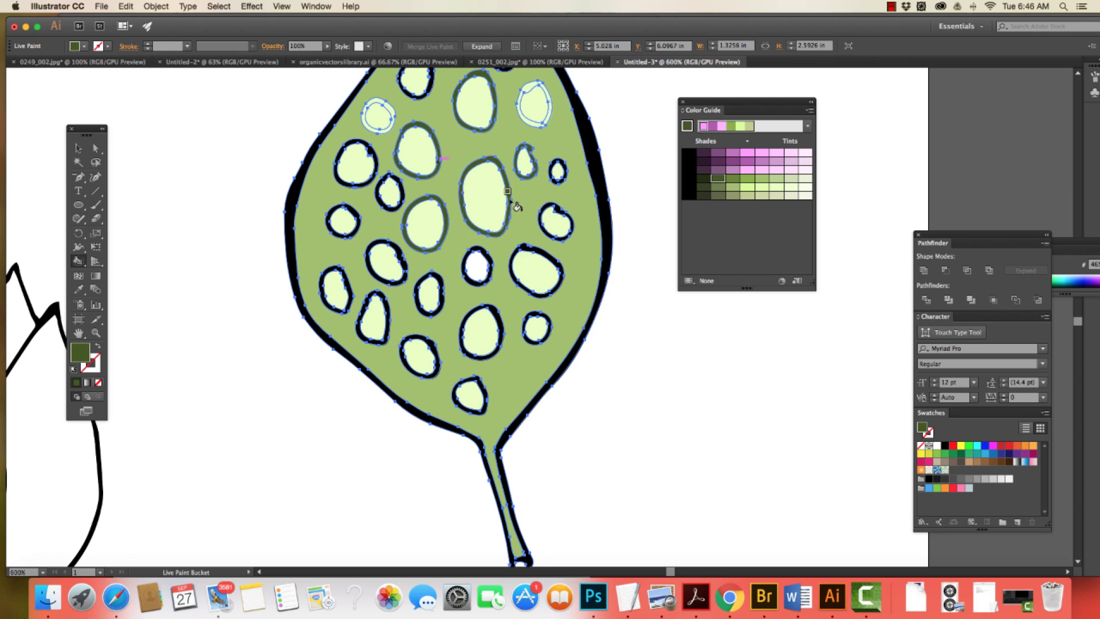
pyautogui.click(493, 265)
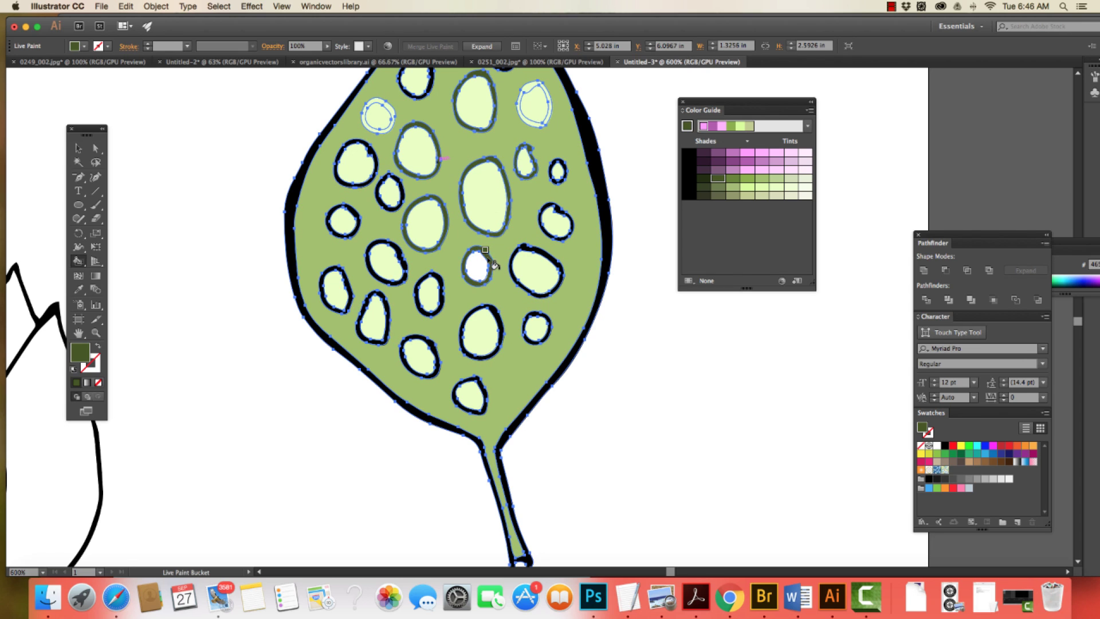
pyautogui.click(411, 278)
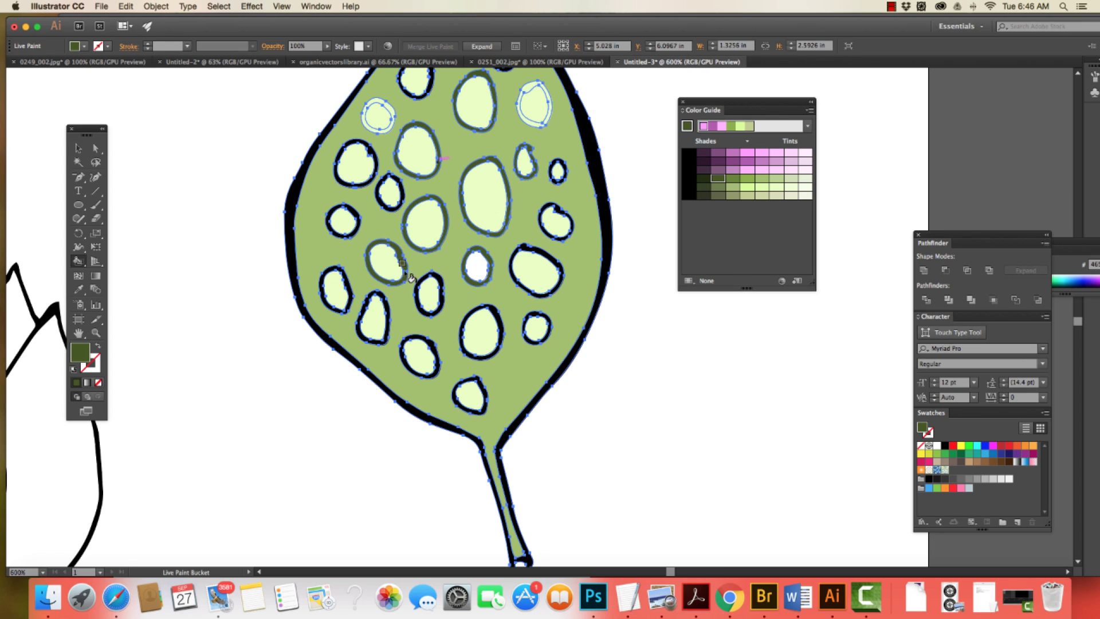
pyautogui.click(376, 131)
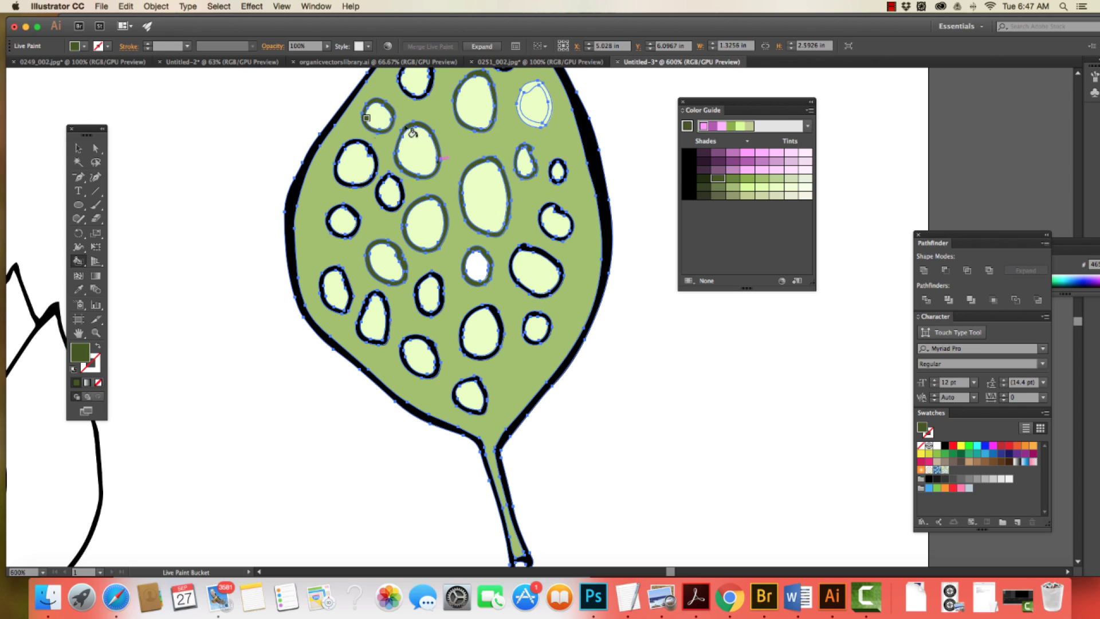
pyautogui.click(547, 115)
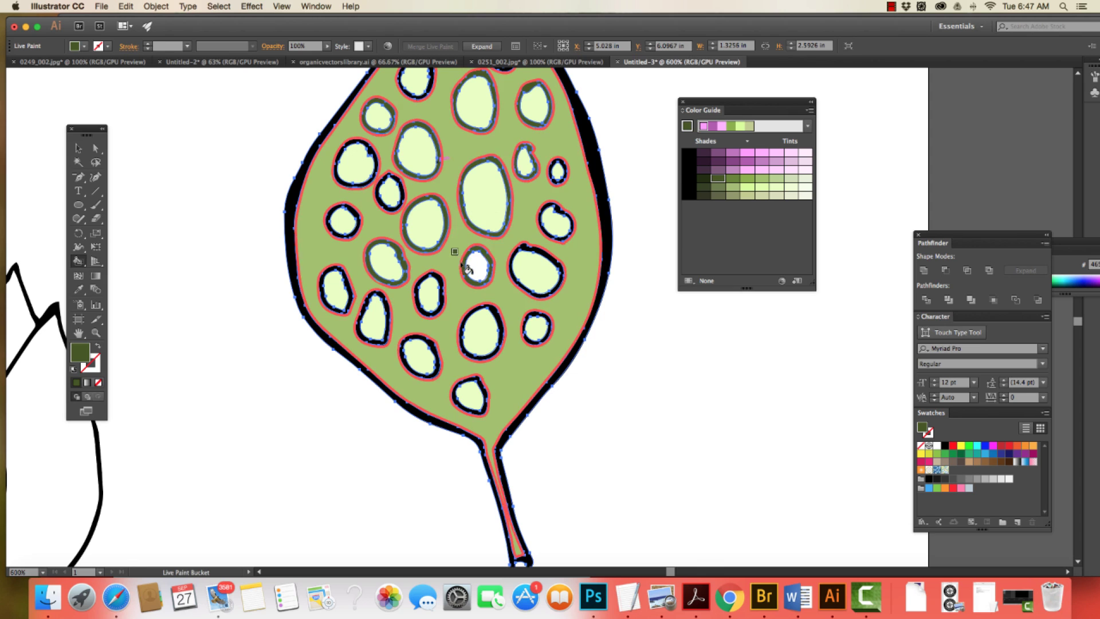
pyautogui.click(776, 189)
pyautogui.click(476, 265)
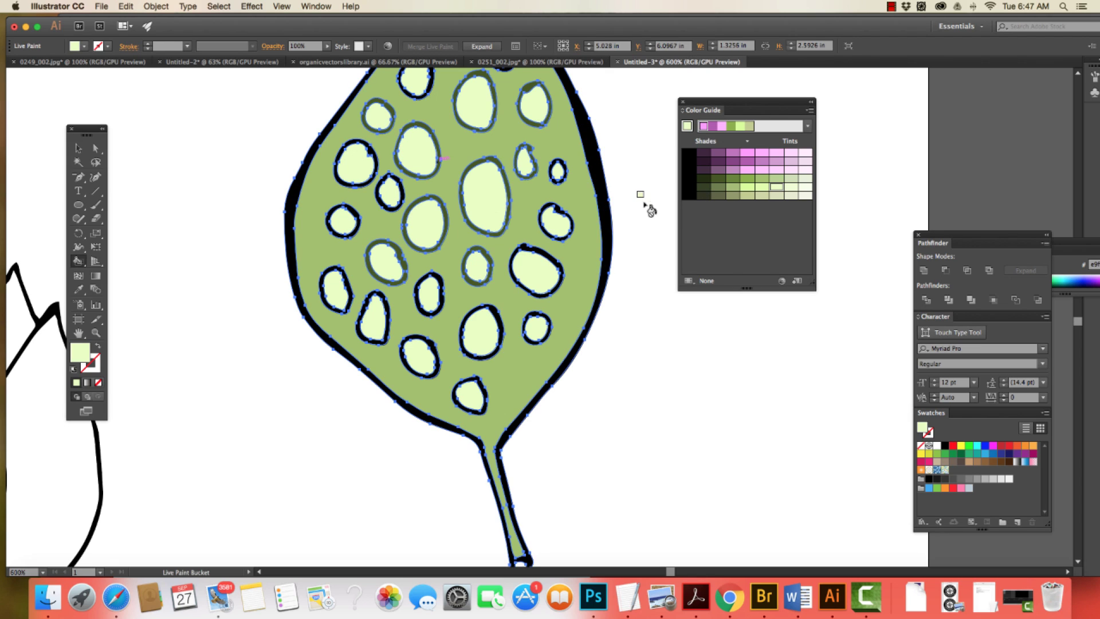
# Paint the leaf's outer outline dark green.
pyautogui.click(704, 195)
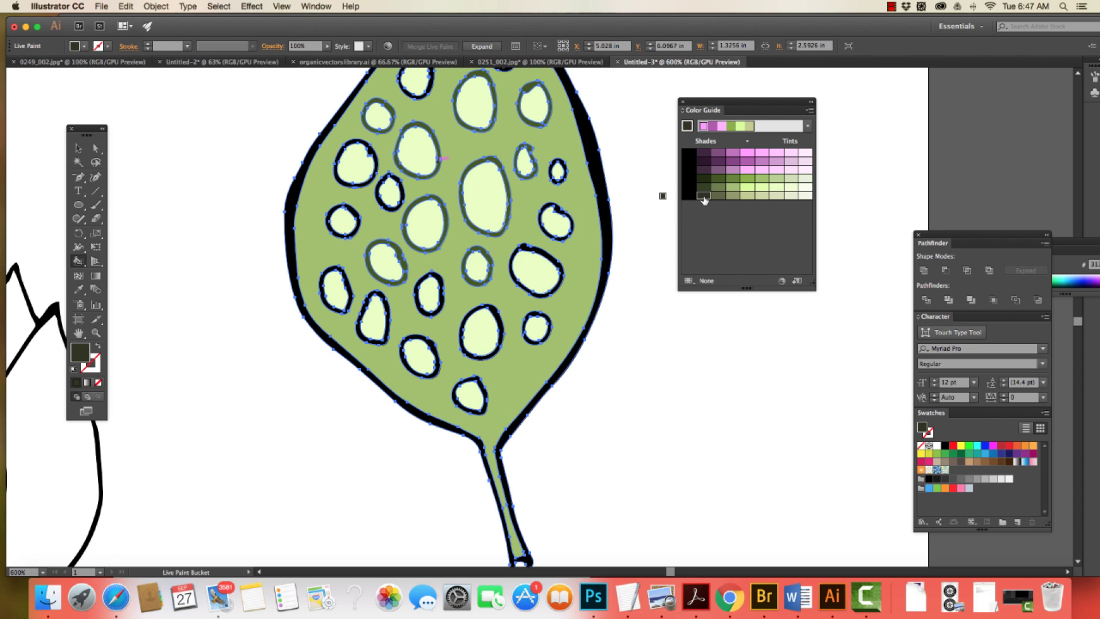
pyautogui.click(609, 198)
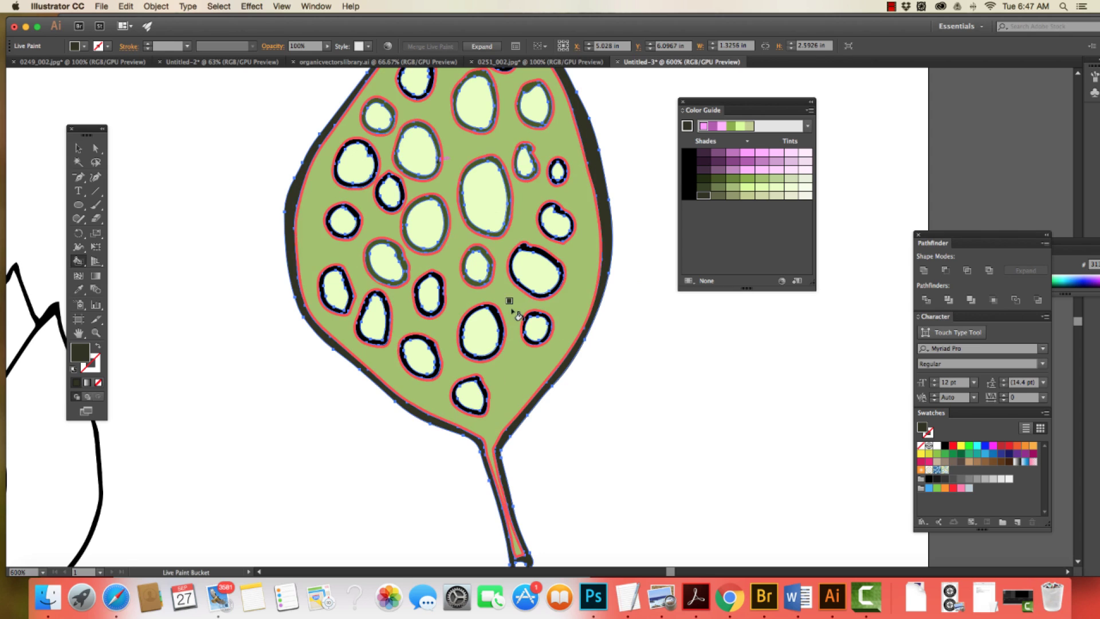
pyautogui.click(545, 289)
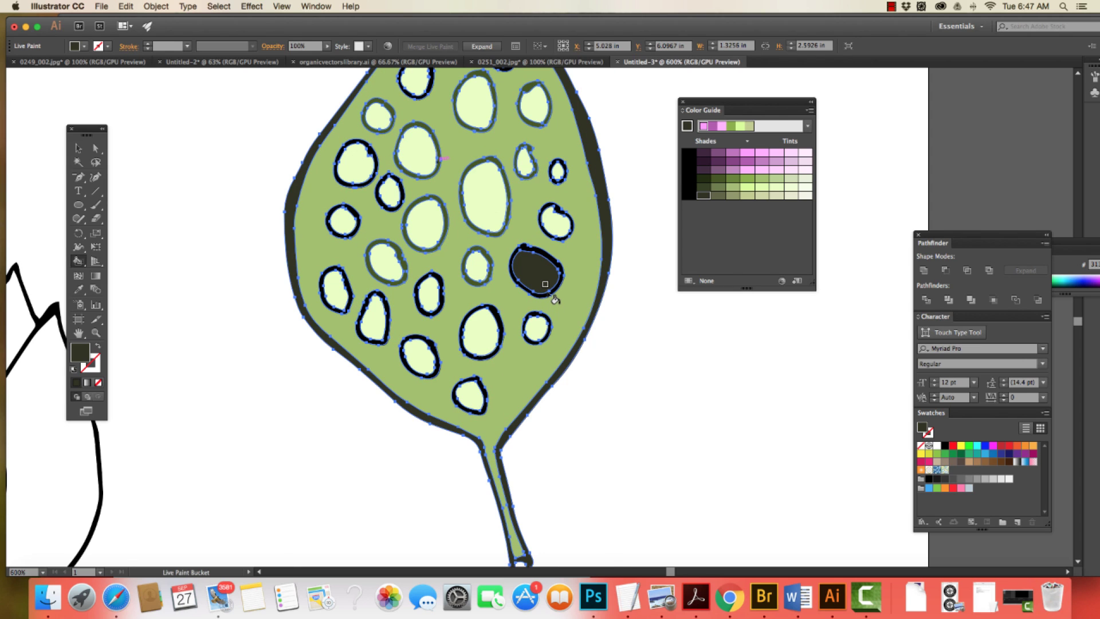
pyautogui.press('super+z')
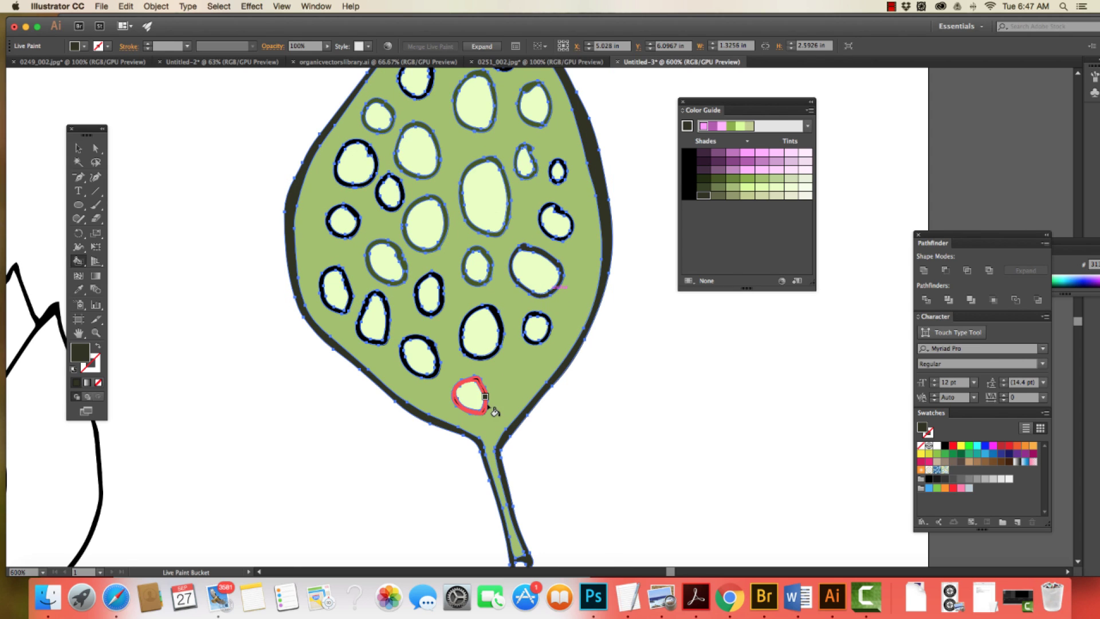
# Fill the small hole at the stem tip dark olive, then view the whole drawing.
pyautogui.press('space')
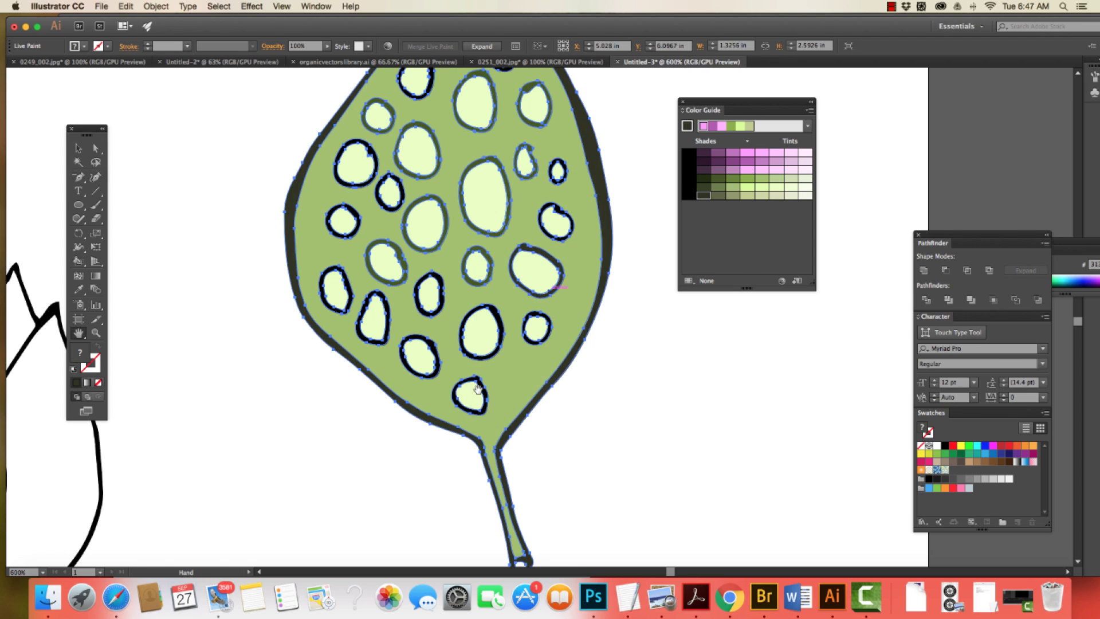
pyautogui.moveTo(478, 389); pyautogui.dragTo(493, 219)
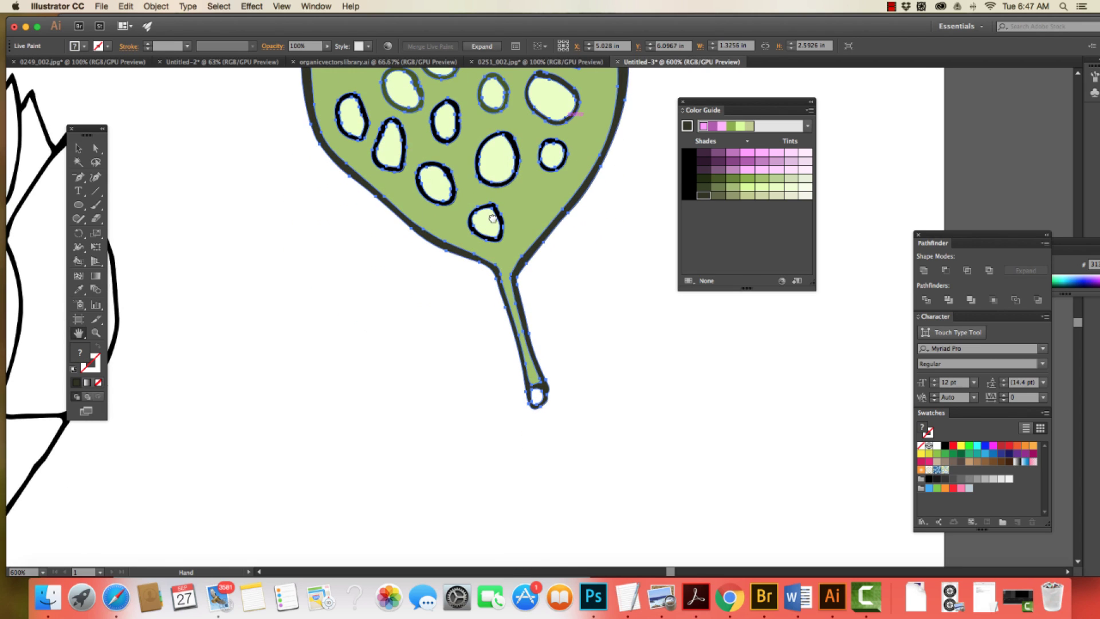
pyautogui.click(723, 197)
pyautogui.press('super+z')
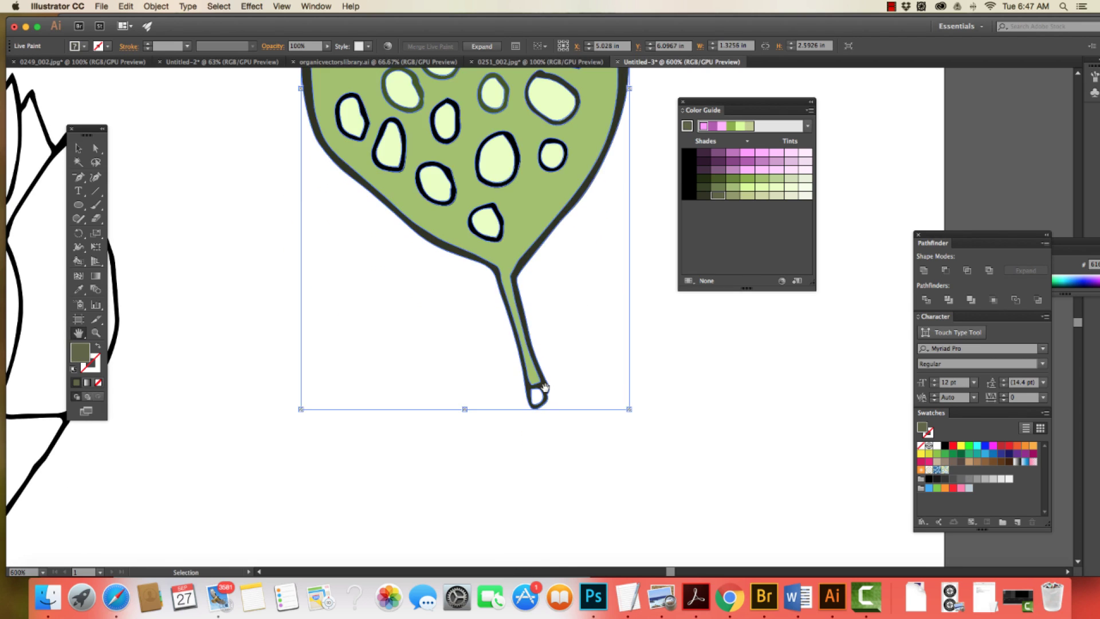
pyautogui.press('v')
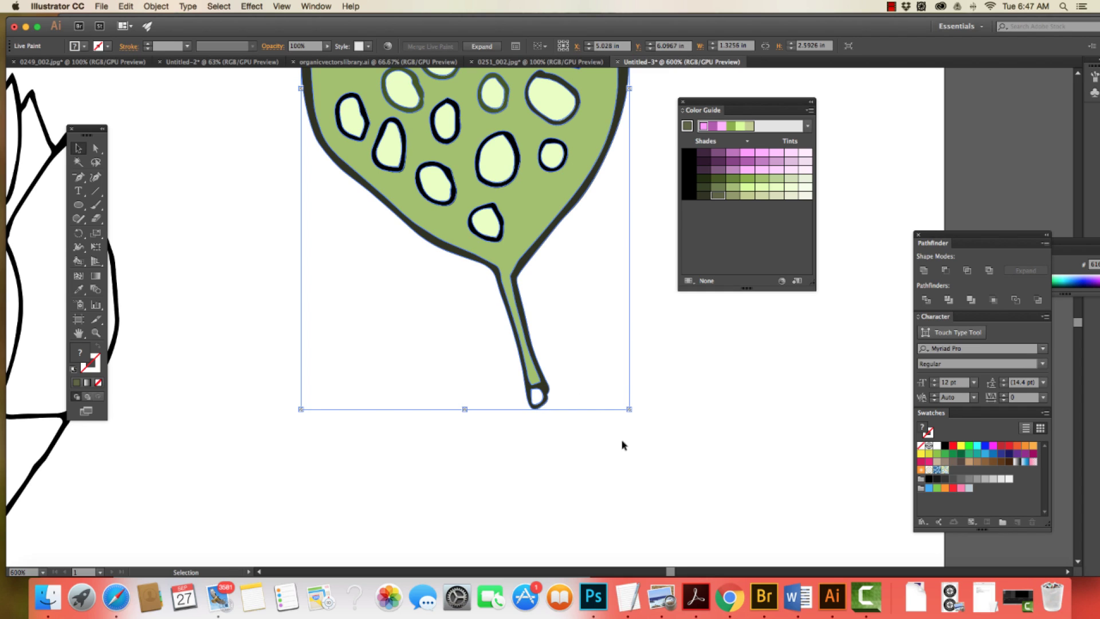
pyautogui.click(623, 445)
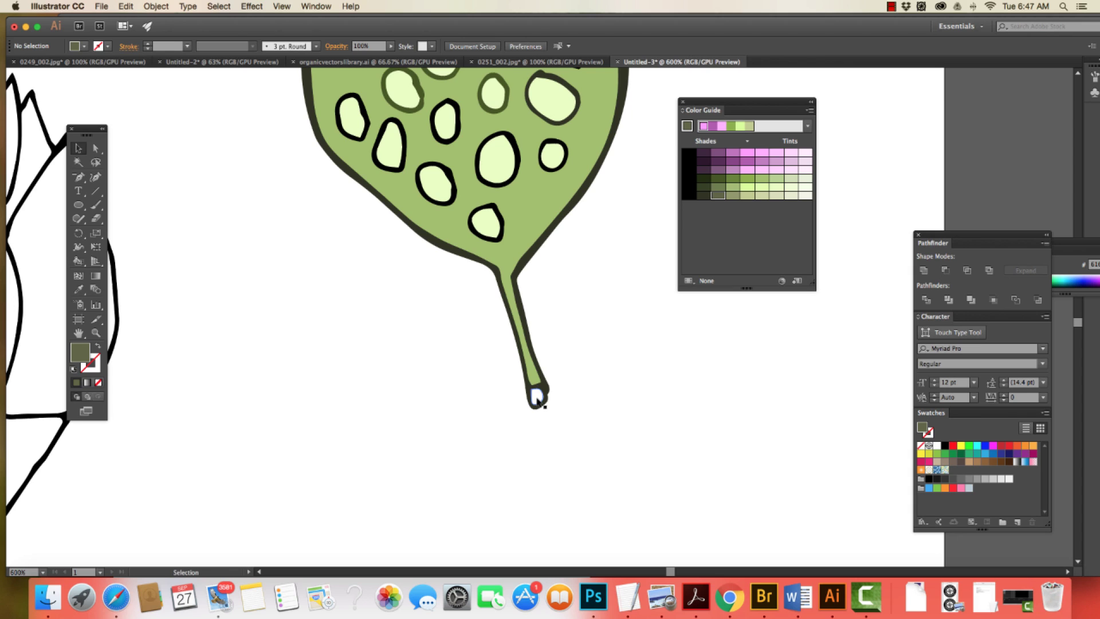
pyautogui.press('k')
pyautogui.click(537, 397)
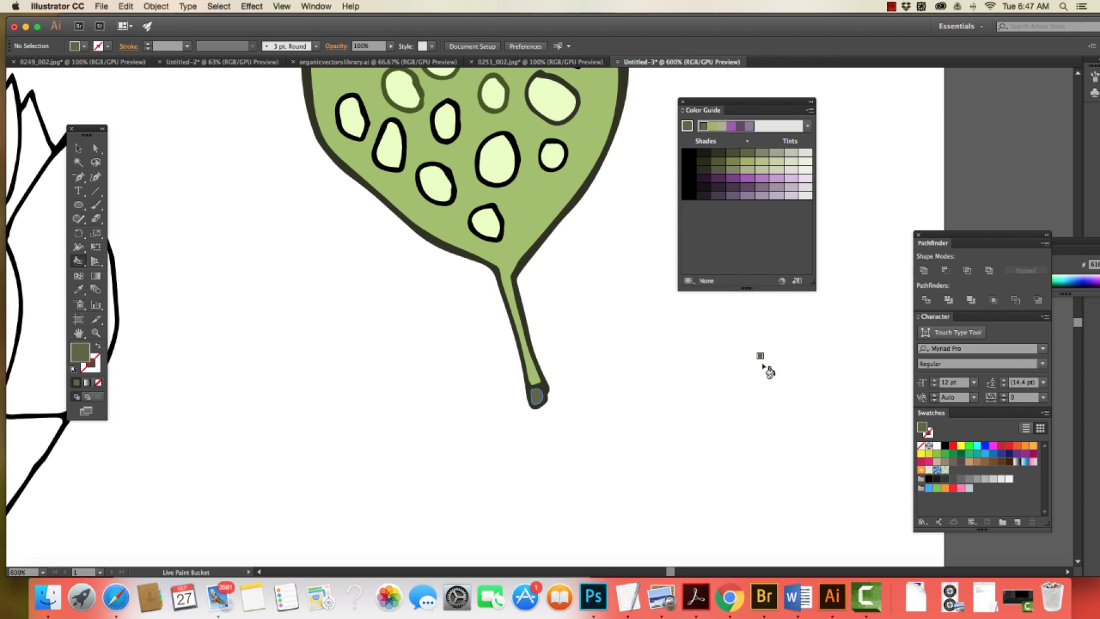
pyautogui.press('super+minus')
pyautogui.press('super+minus')
pyautogui.press('super+minus')
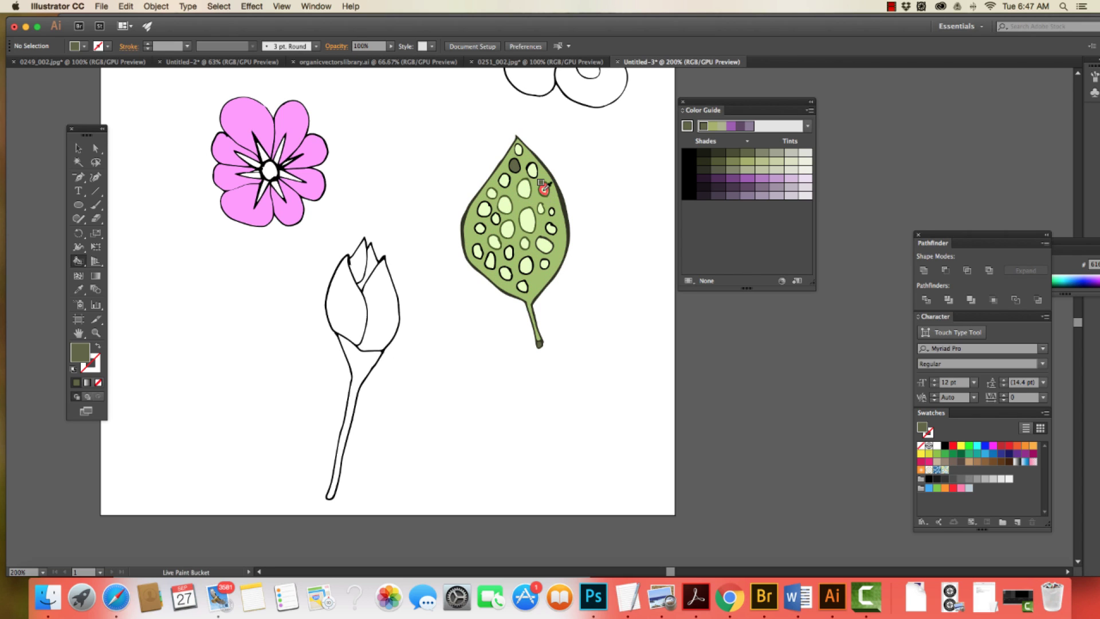
# Sample the pale yellow-green of a leaf hole with the Eyedropper as the current fill.
pyautogui.press('i')
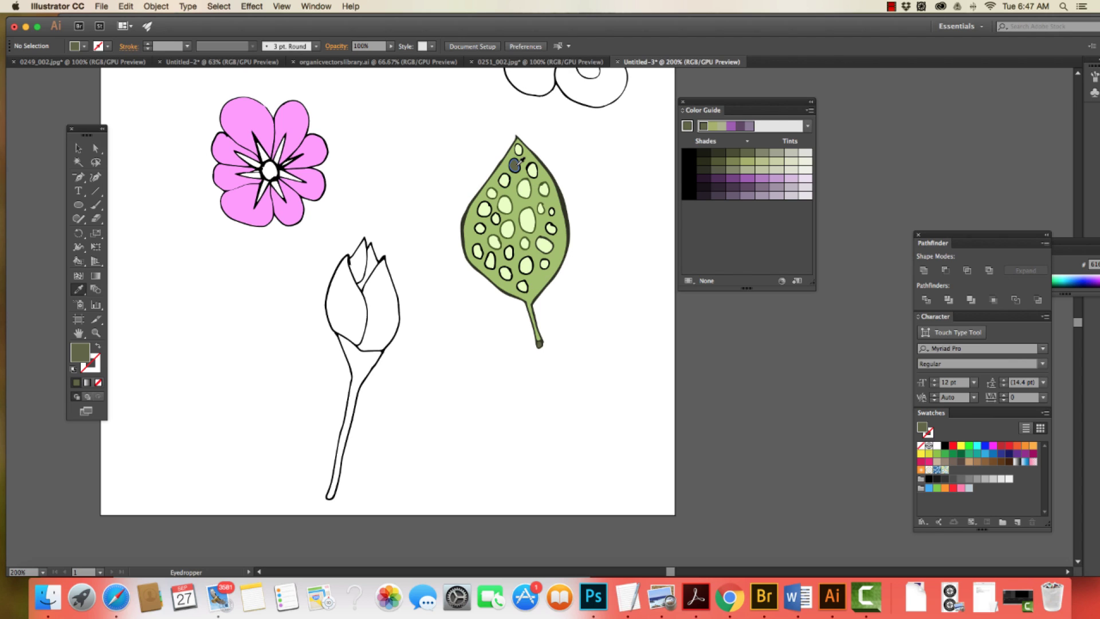
pyautogui.press('k')
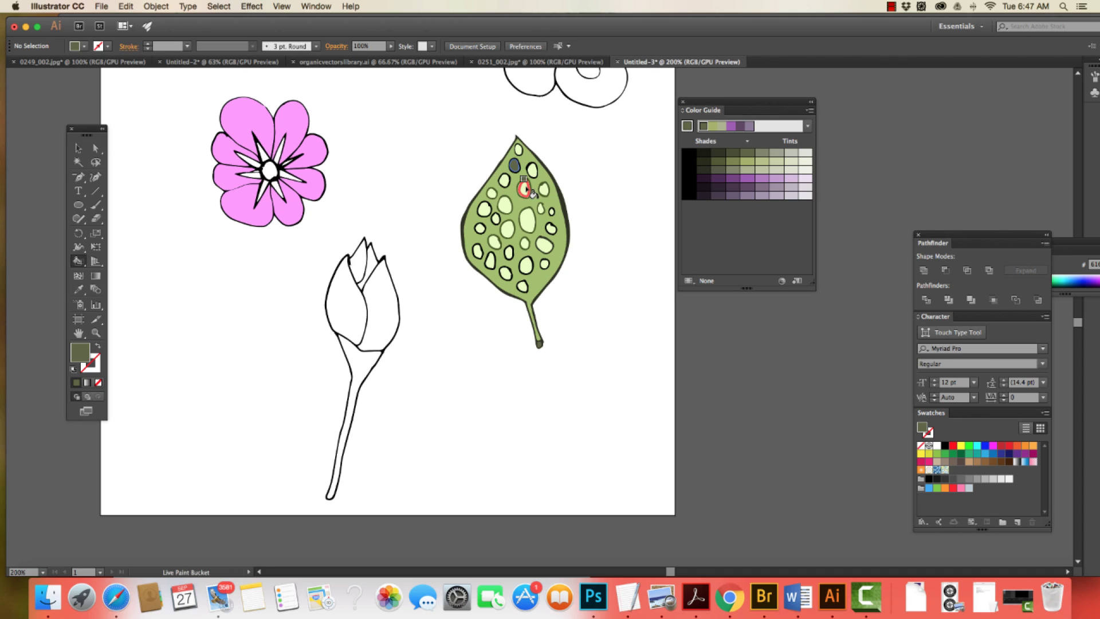
pyautogui.press('i')
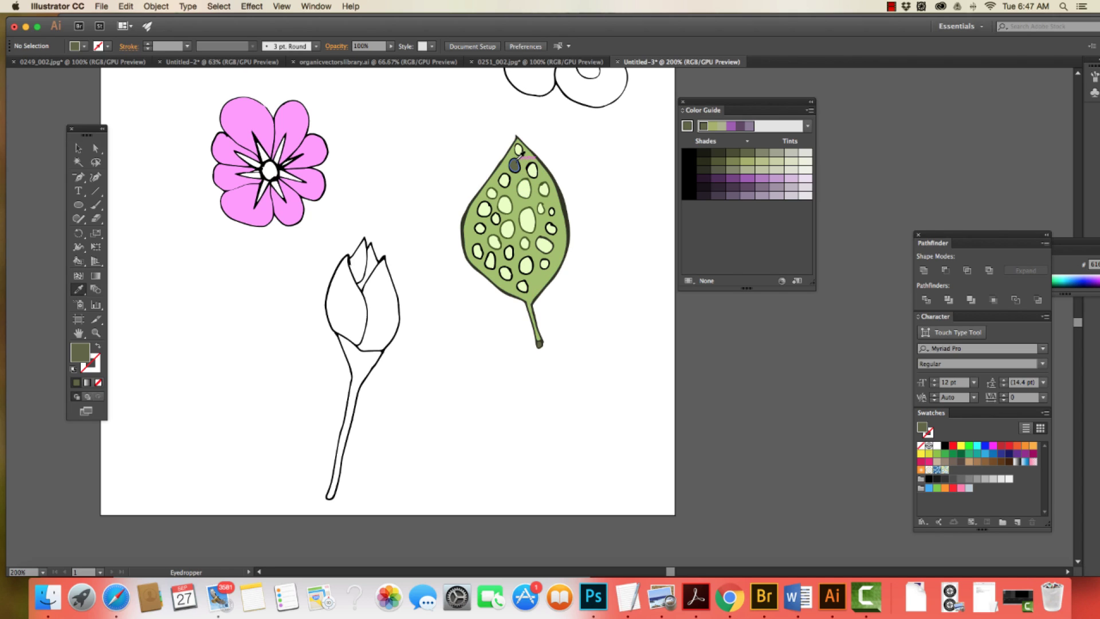
pyautogui.click(525, 186)
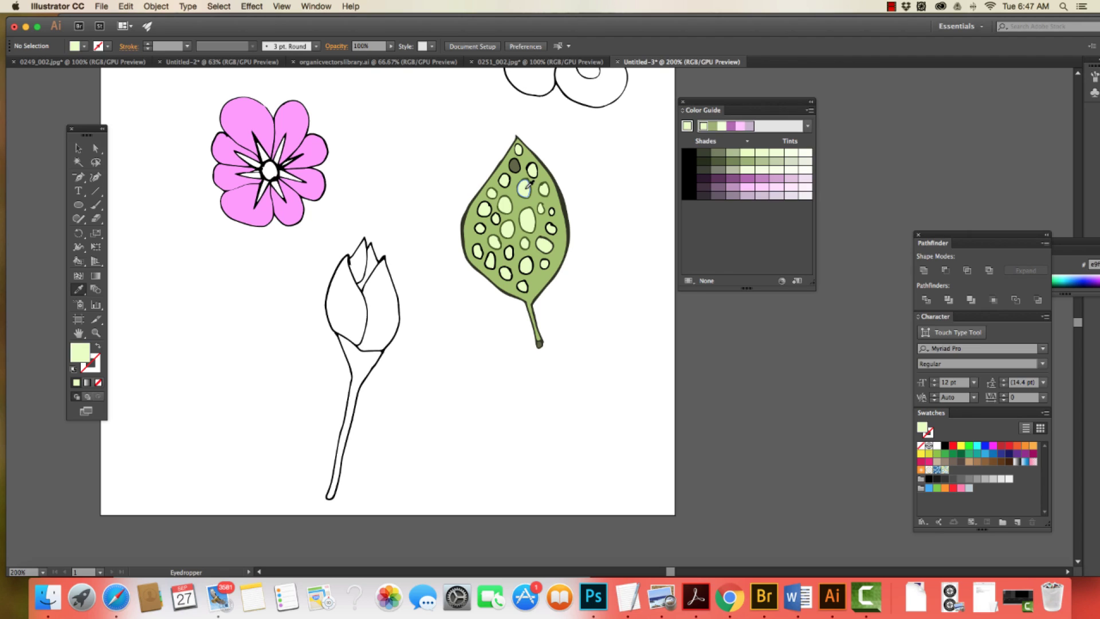